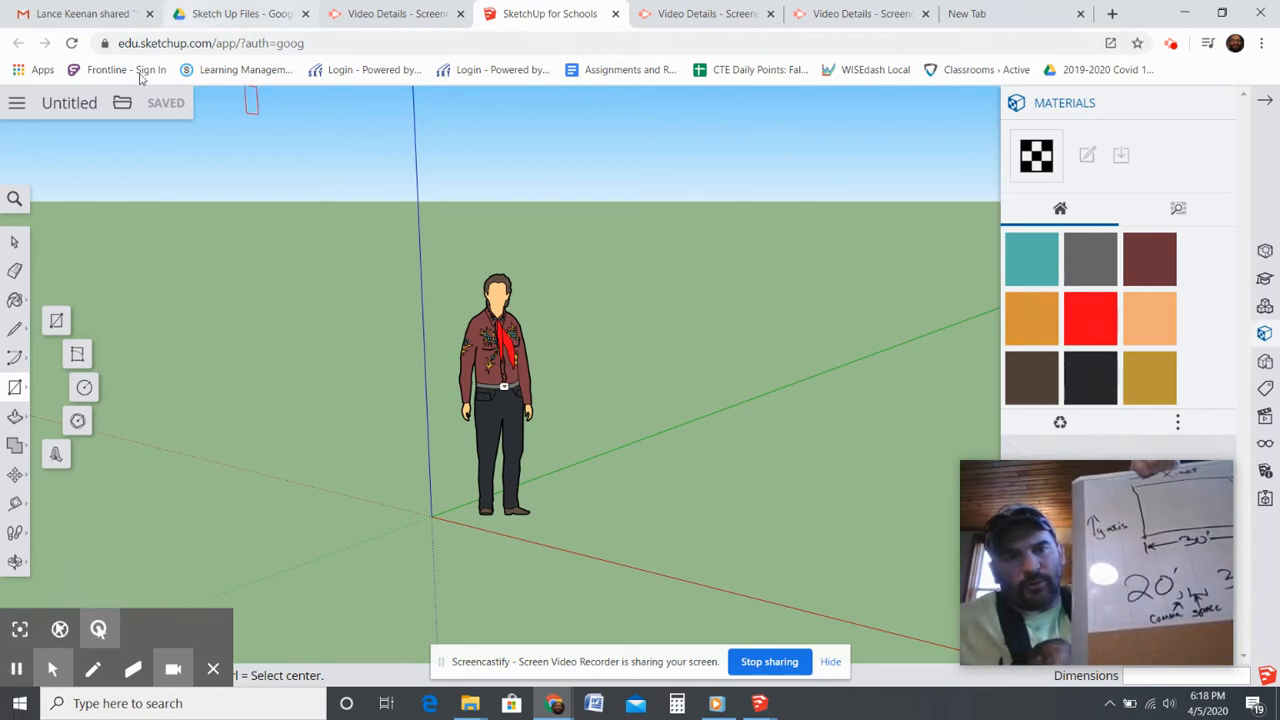
- Draw a 20 ft by 30 ft rectangle on the ground beside the scale figure
{"action": "left_click", "coordinate": [56, 320]}
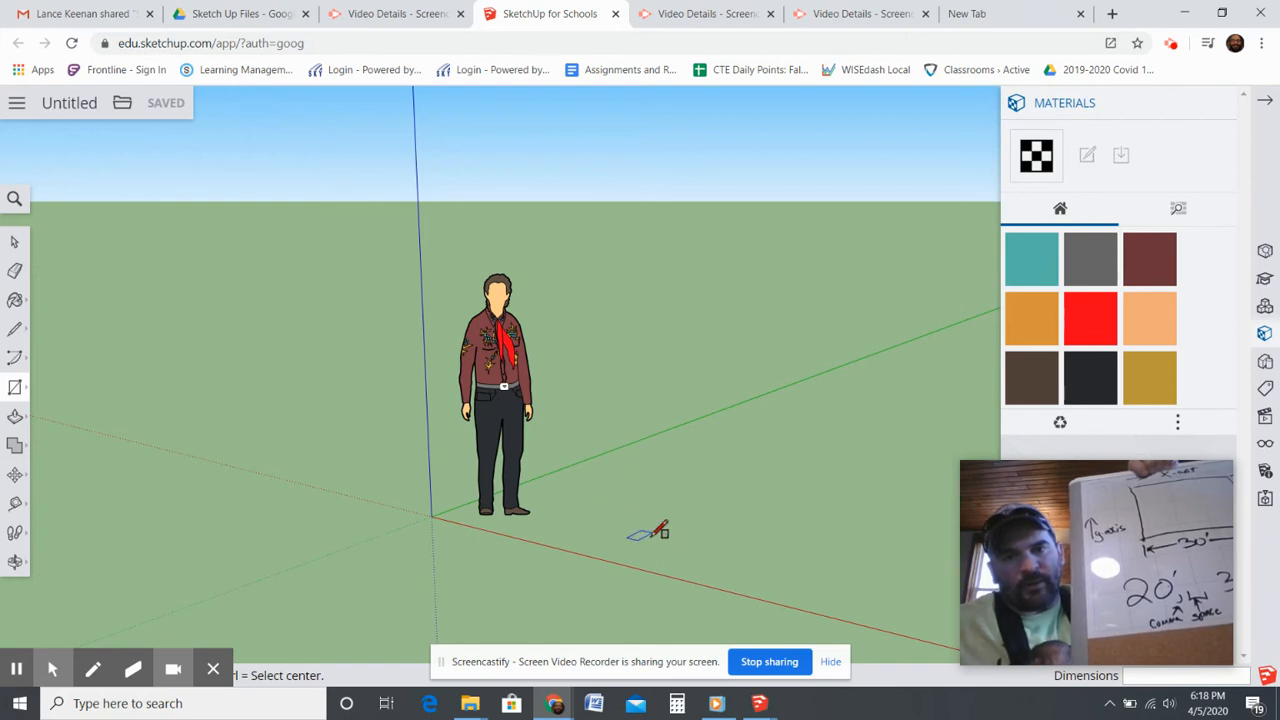
{"action": "left_click", "coordinate": [622, 504]}
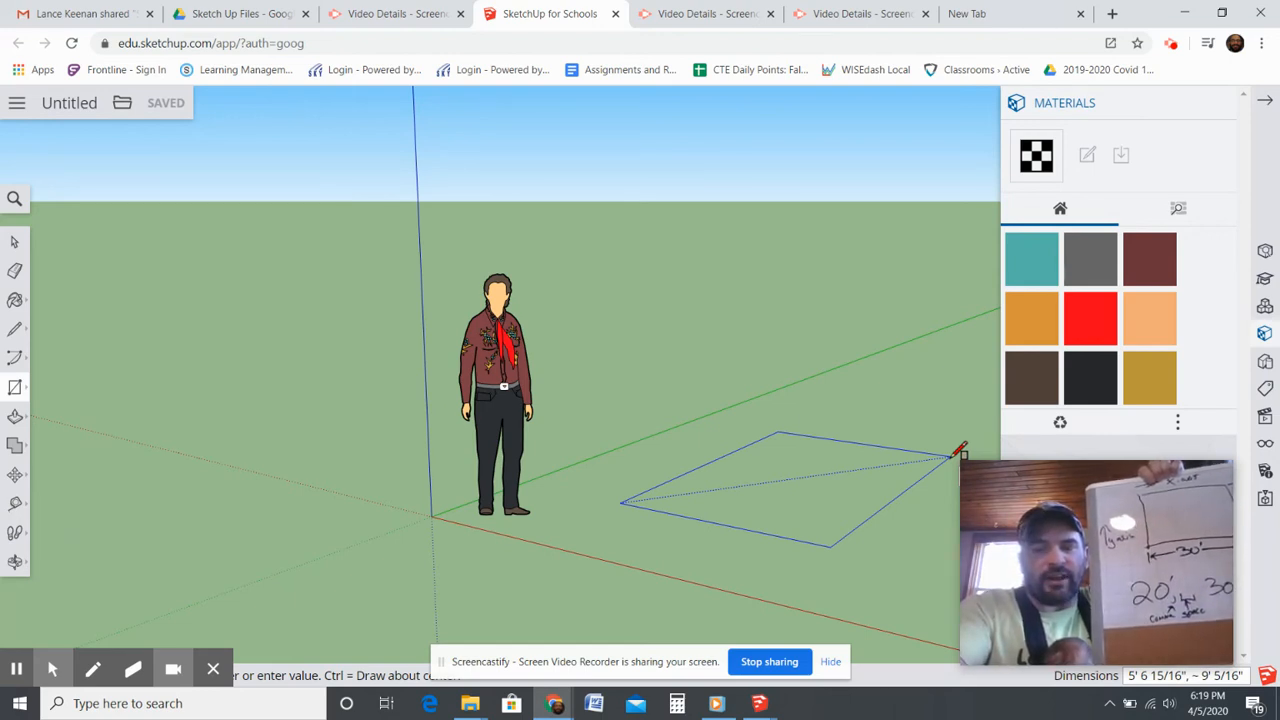
{"action": "type", "text": "20"}
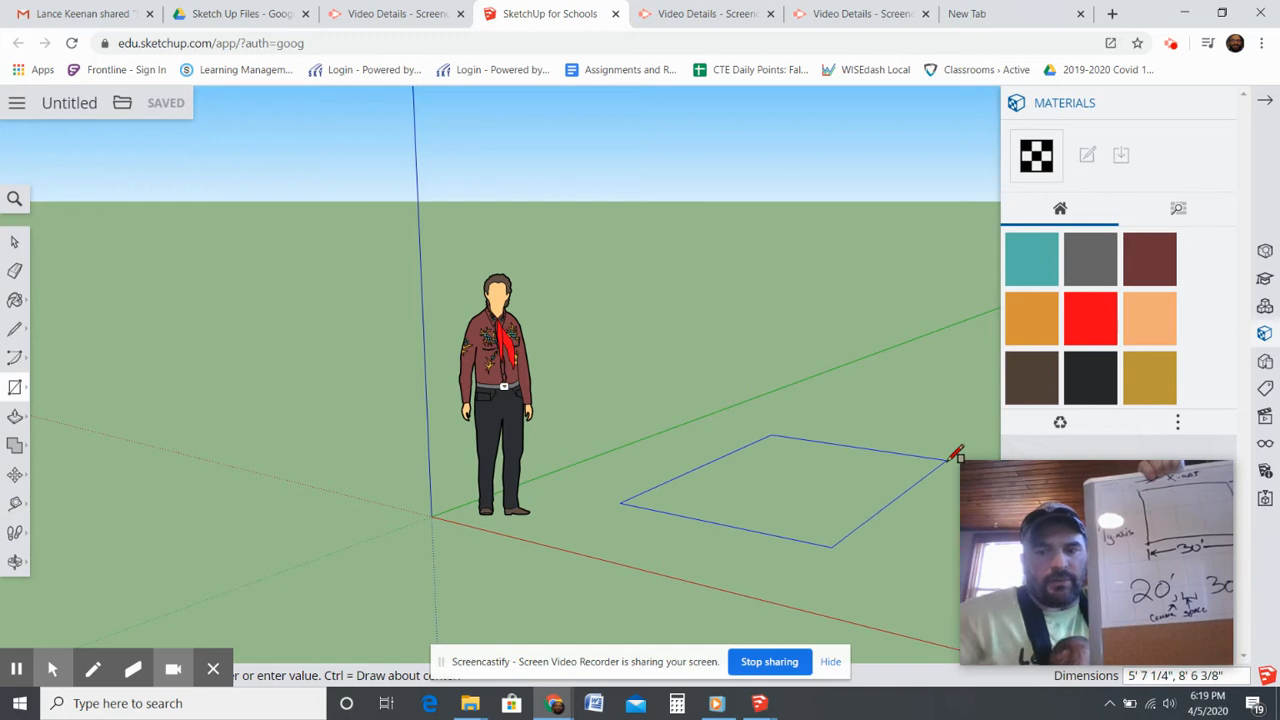
{"action": "type", "text": "20',"}
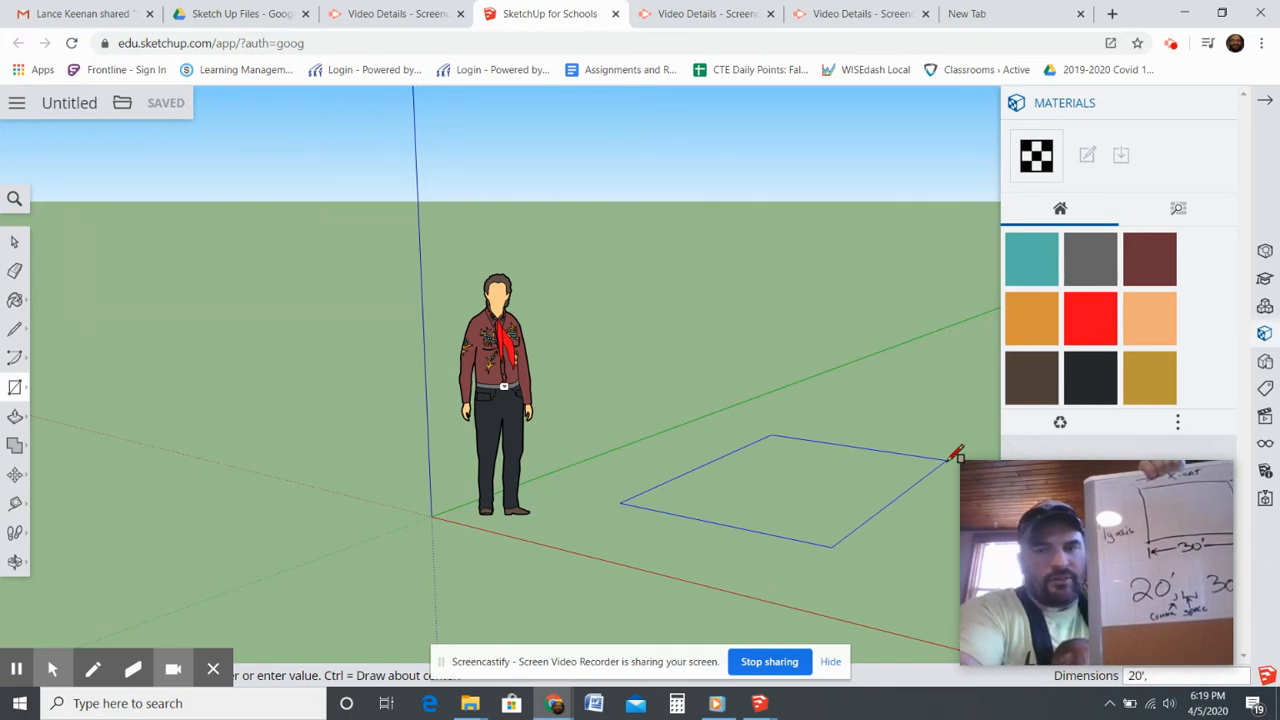
{"action": "type", "text": " 30"}
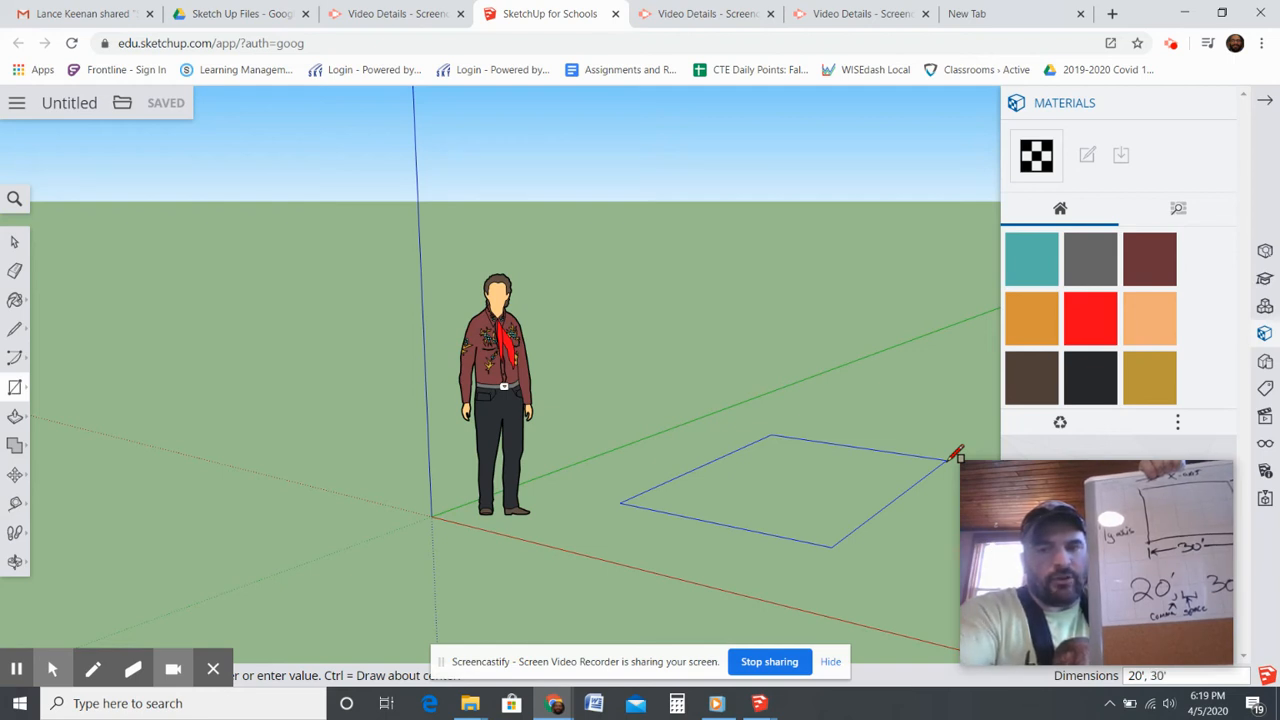
{"action": "key", "text": "Return"}
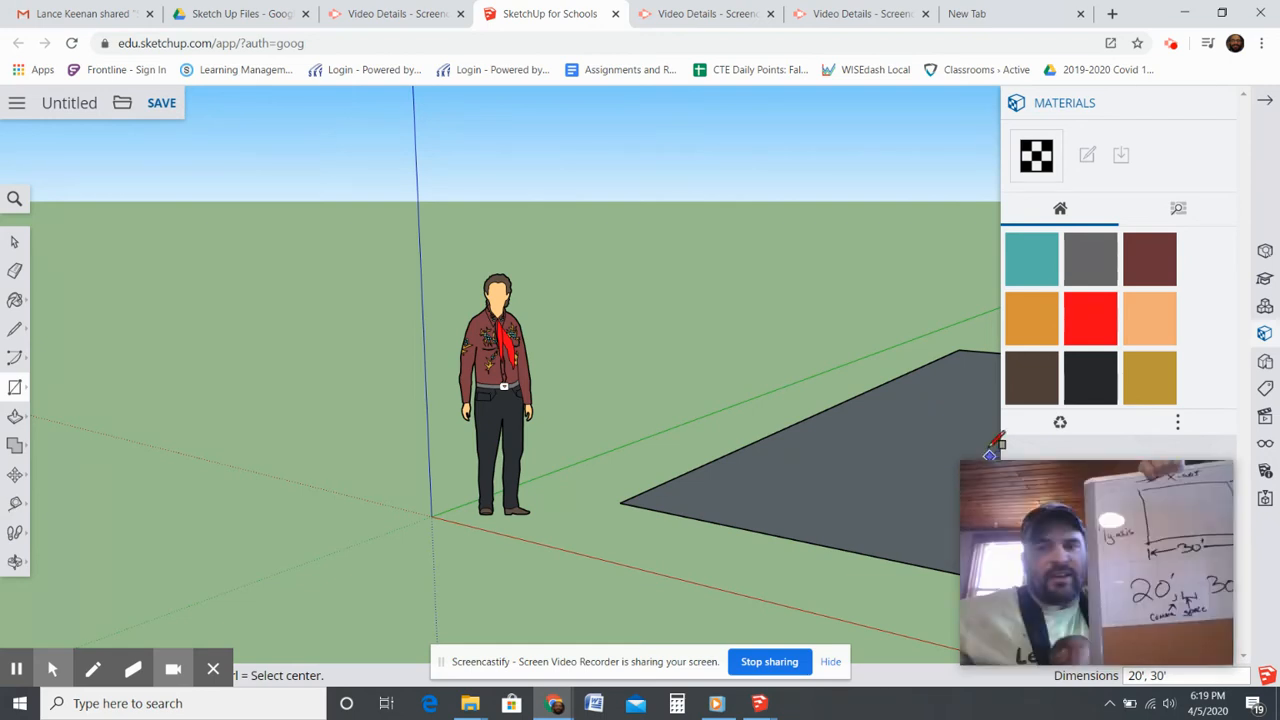
{"action": "scroll", "coordinate": [960, 475], "scroll_direction": "up", "scroll_amount": 2}
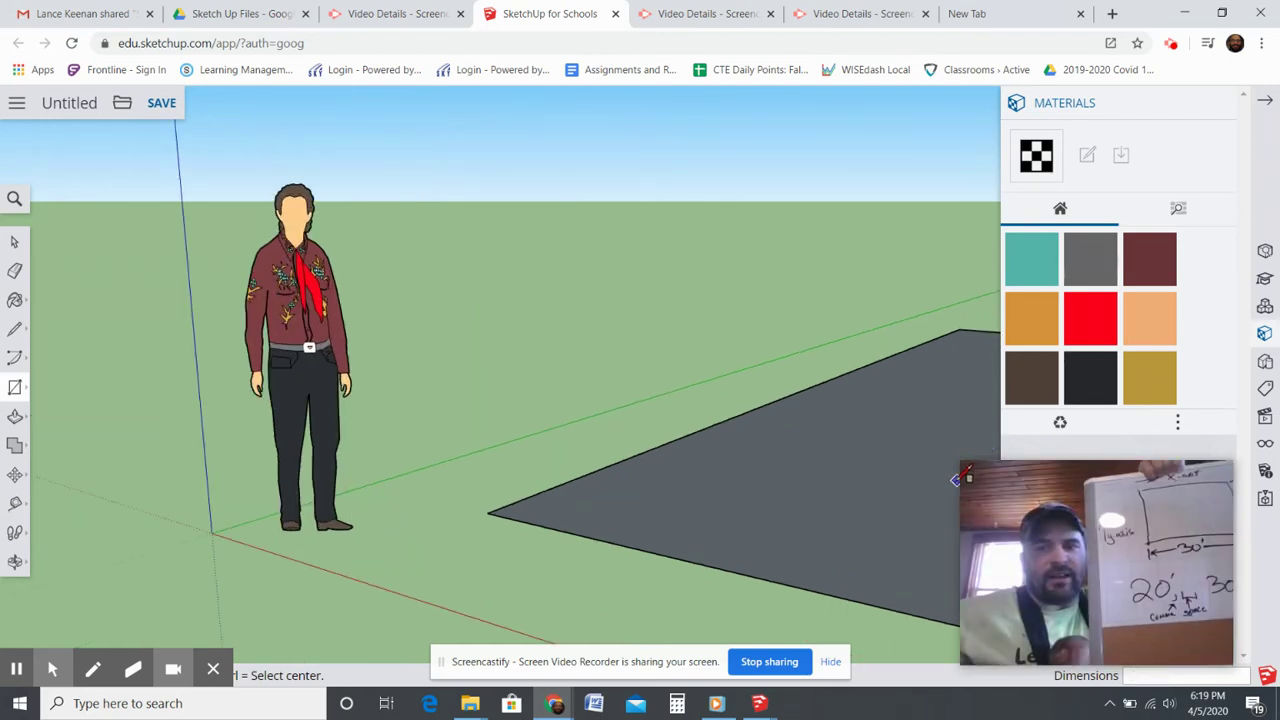
- Hide the Materials panel and tilt the eye-level view down onto the floor rectangle
{"action": "left_click", "coordinate": [1266, 104]}
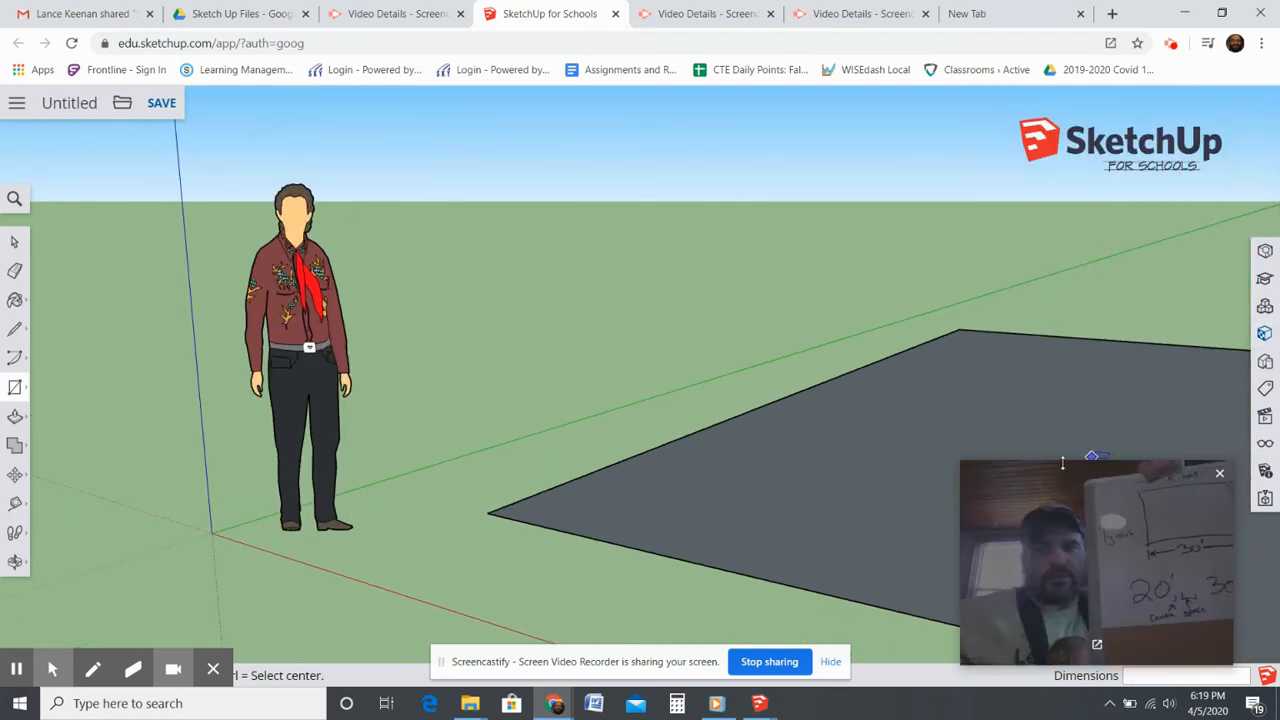
{"action": "scroll", "coordinate": [1045, 403], "scroll_direction": "down", "scroll_amount": 2}
{"action": "scroll", "coordinate": [1045, 403], "scroll_direction": "down", "scroll_amount": 2}
{"action": "left_click", "coordinate": [1060, 380]}
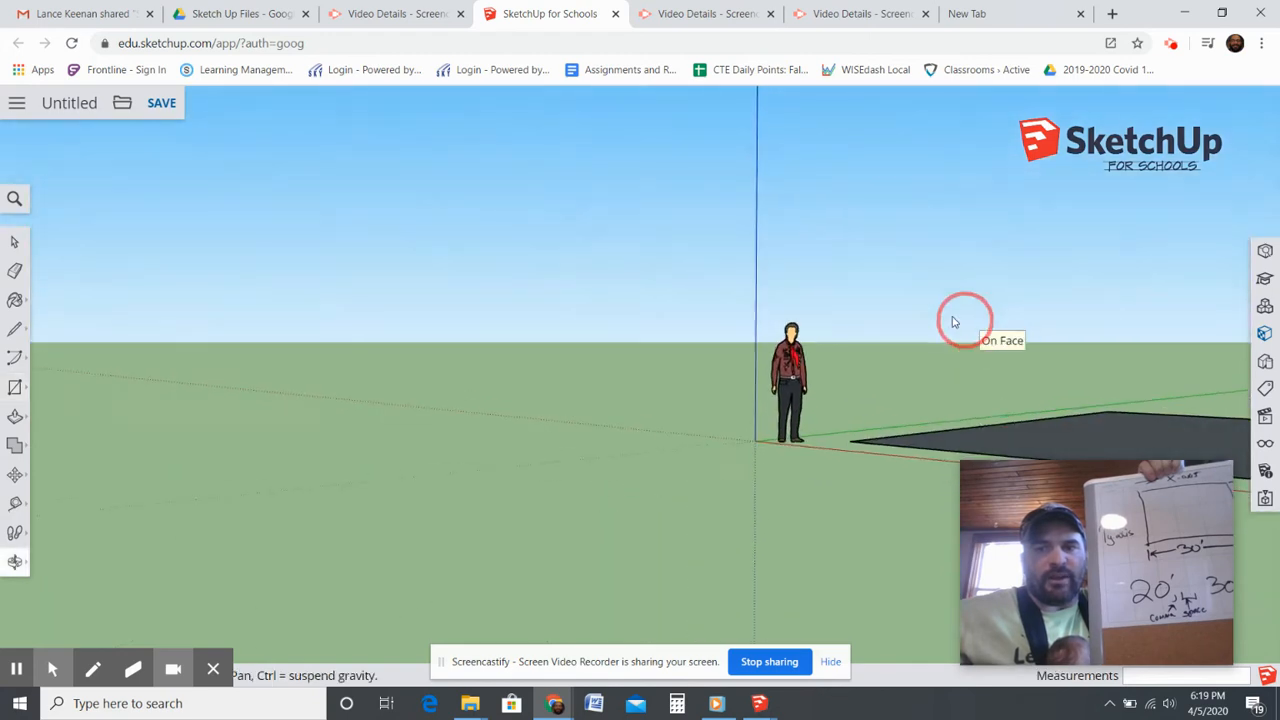
{"action": "middle_click_drag", "start_coordinate": [1099, 341], "coordinate": [1180, 423]}
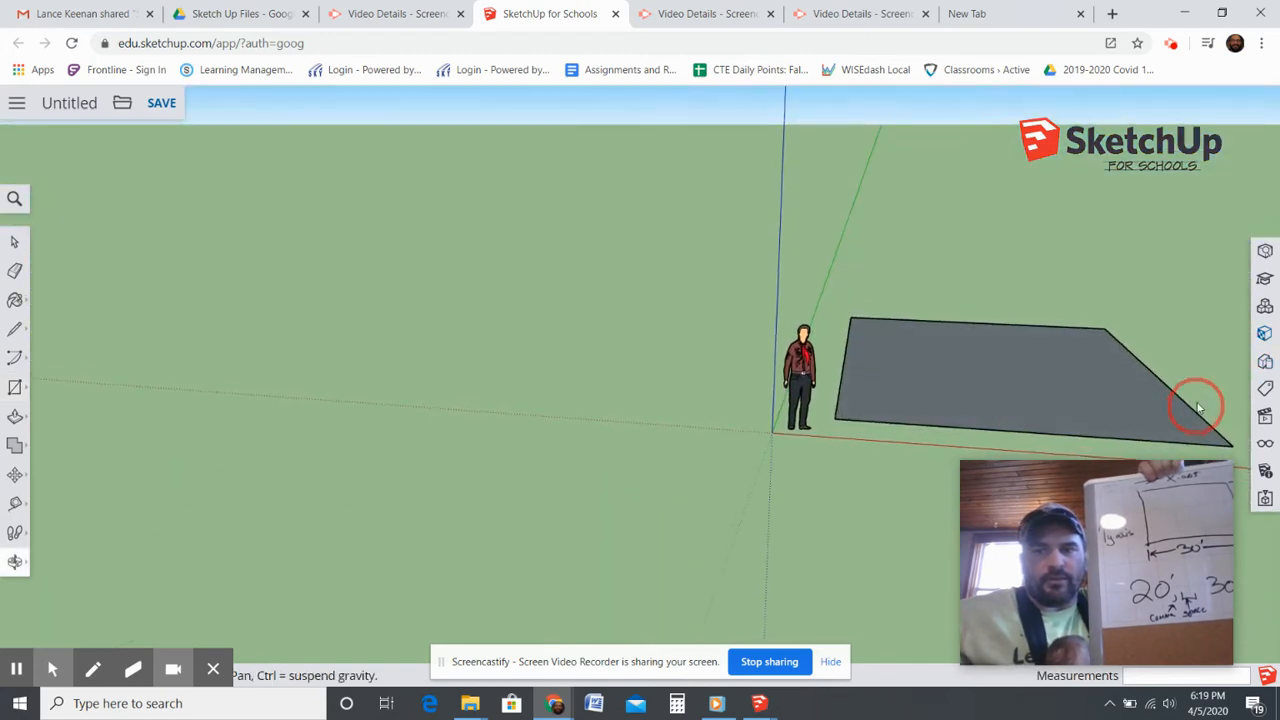
{"action": "key", "text": "r"}
{"action": "right_click", "coordinate": [1183, 403]}
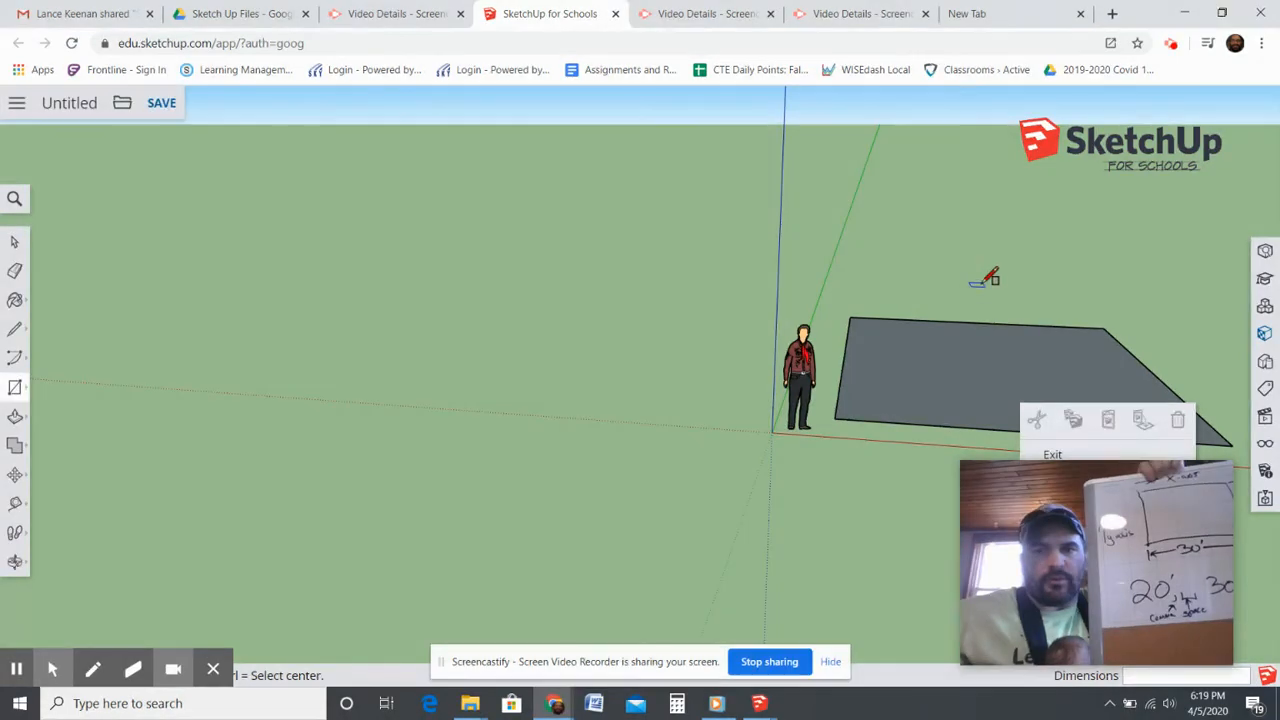
{"action": "right_click", "coordinate": [983, 289]}
- Pan and orbit until the whole floor rectangle and figure are centred in view
{"action": "left_click", "coordinate": [1046, 389]}
{"action": "mouse_move", "coordinate": [1060, 370]}
{"action": "left_mouse_down"}
{"action": "mouse_move", "coordinate": [858, 378]}
{"action": "mouse_move", "coordinate": [882, 443]}
{"action": "left_mouse_up"}
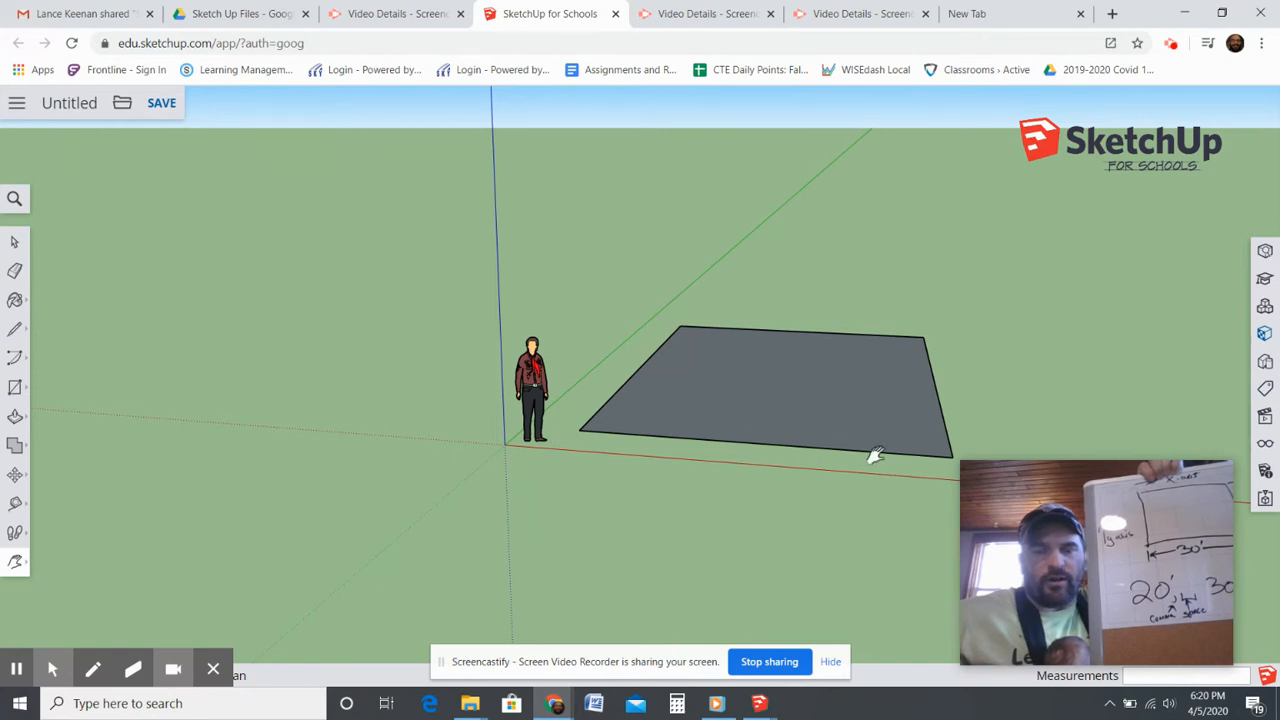
{"action": "right_click", "coordinate": [980, 380]}
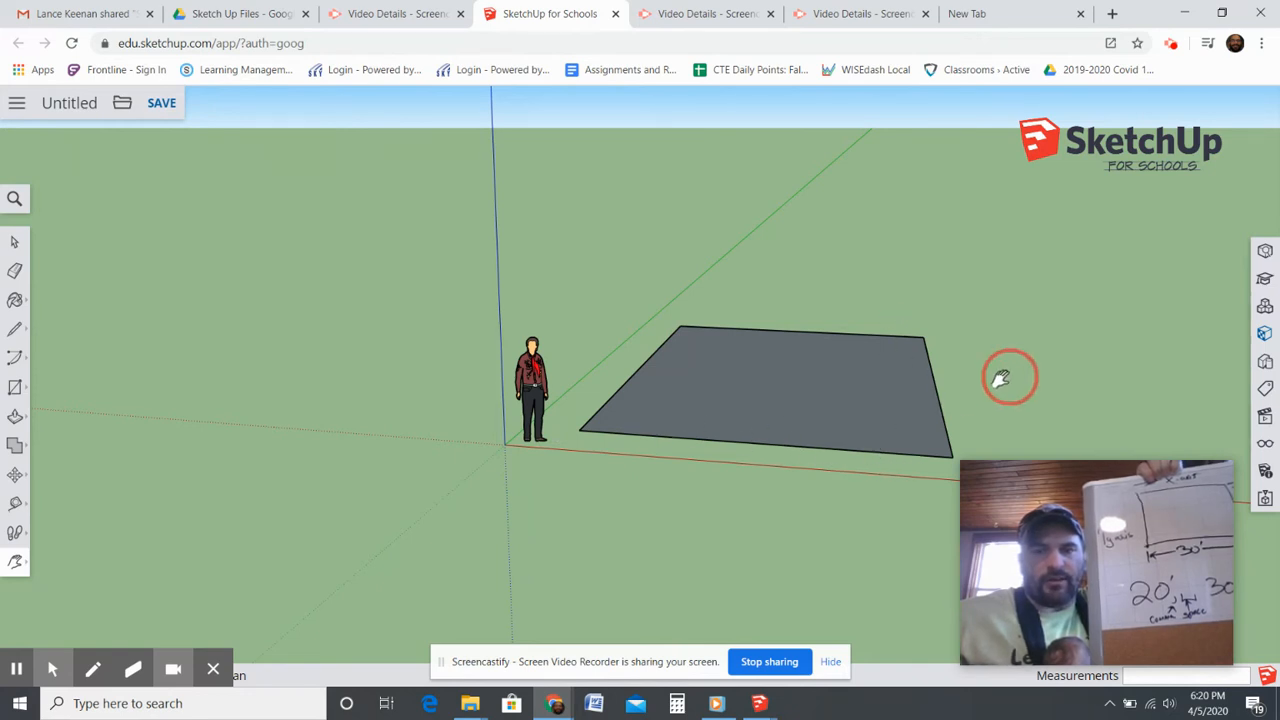
{"action": "left_click", "coordinate": [1010, 435]}
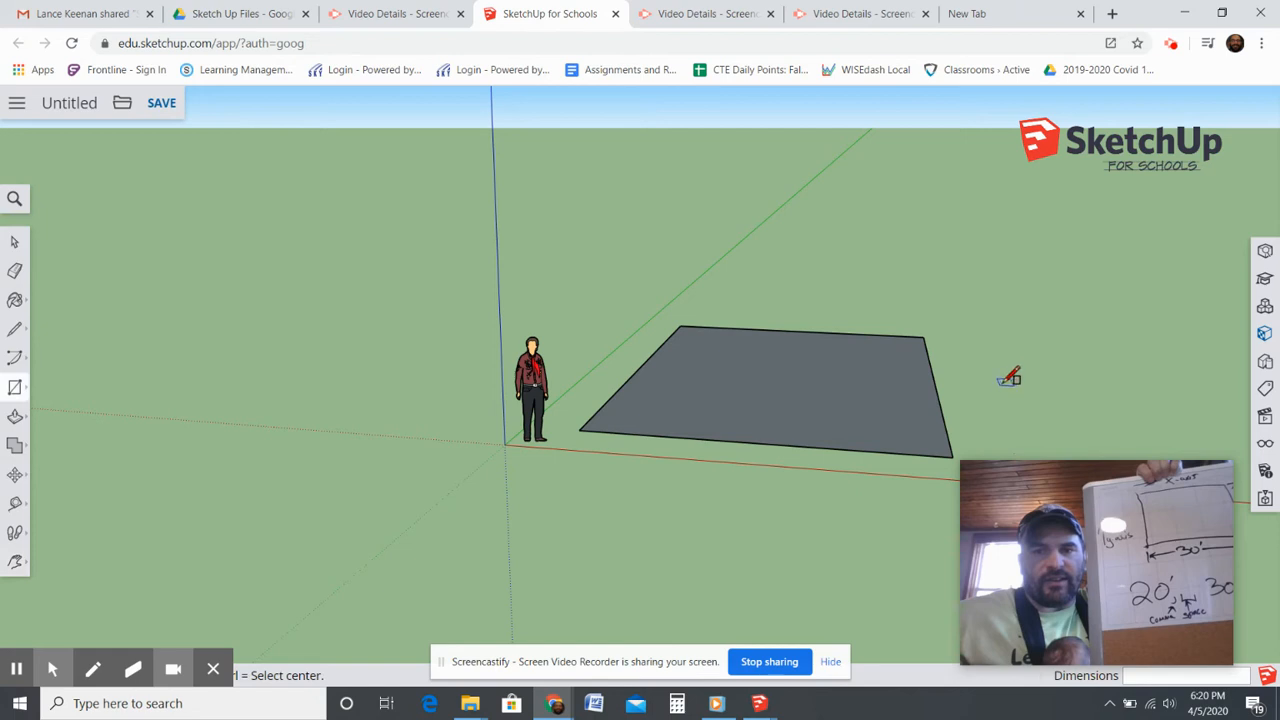
{"action": "mouse_move", "coordinate": [1035, 382]}
{"action": "middle_mouse_down"}
{"action": "mouse_move", "coordinate": [778, 415]}
{"action": "mouse_move", "coordinate": [808, 406]}
{"action": "middle_mouse_up"}
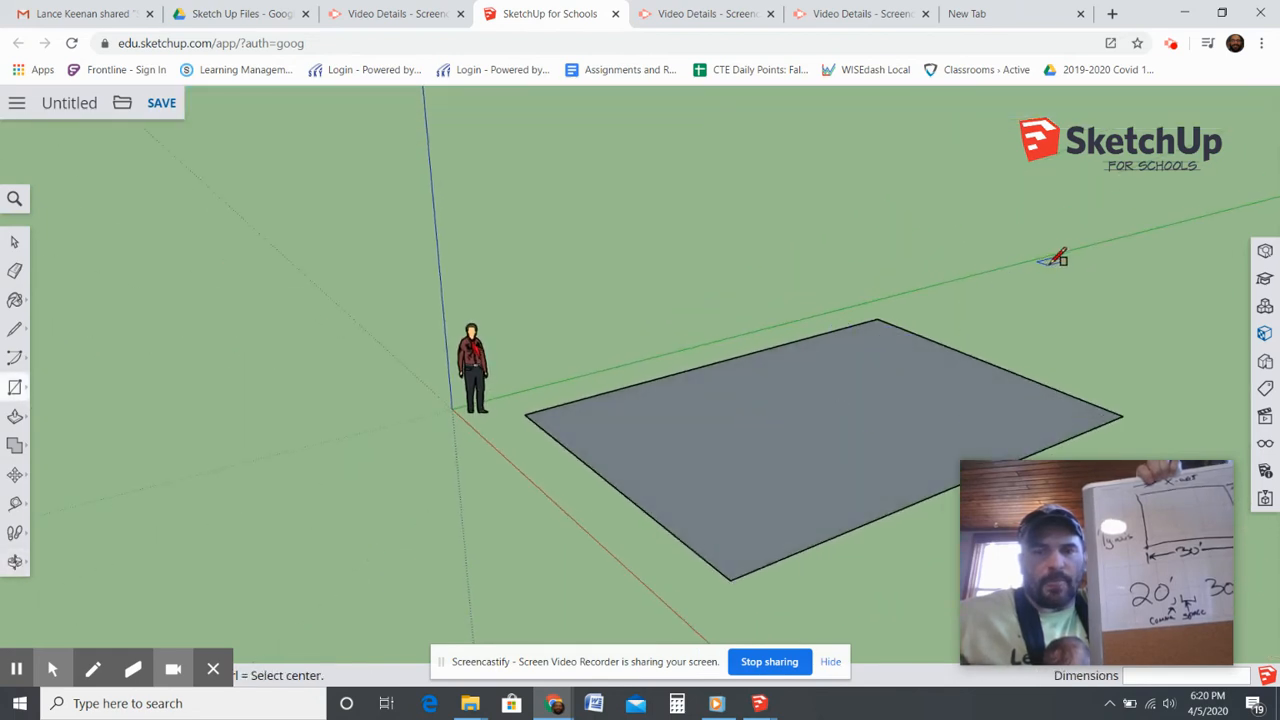
{"action": "mouse_move", "coordinate": [1080, 349]}
{"action": "middle_mouse_down"}
{"action": "mouse_move", "coordinate": [1093, 316]}
{"action": "mouse_move", "coordinate": [1223, 300]}
{"action": "mouse_move", "coordinate": [1074, 331]}
{"action": "middle_mouse_up"}
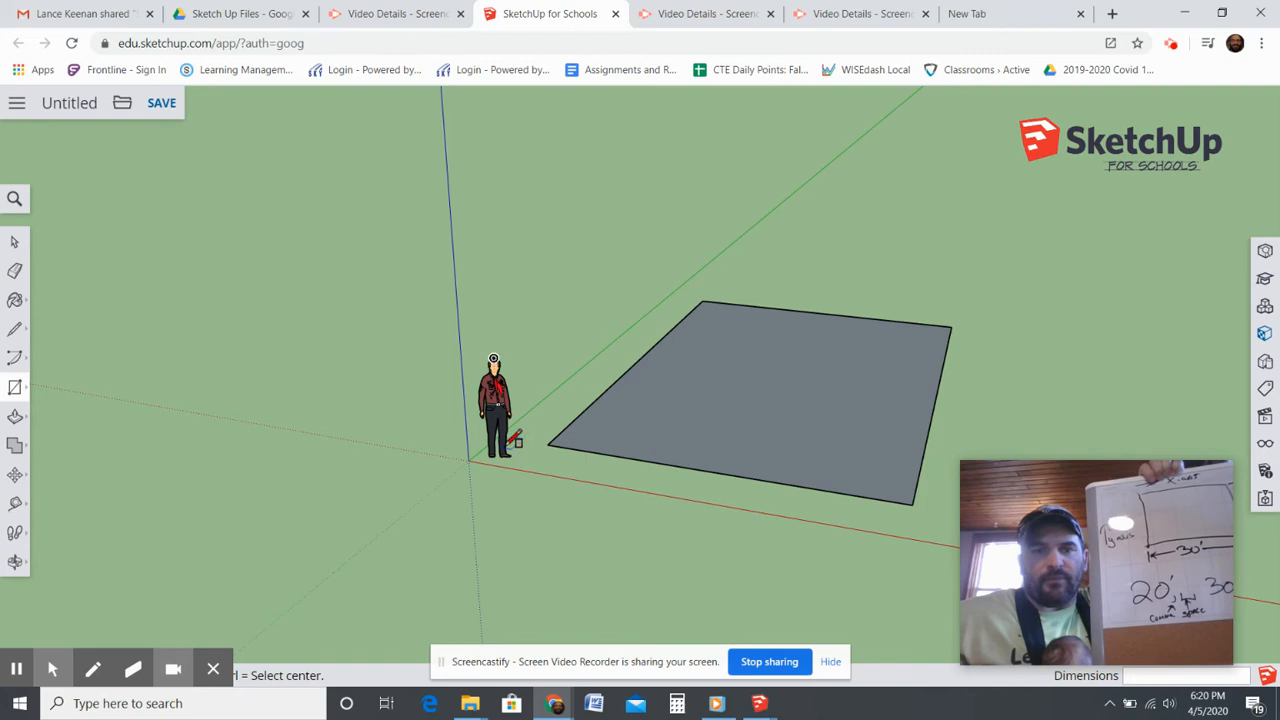
{"action": "left_click", "coordinate": [491, 297]}
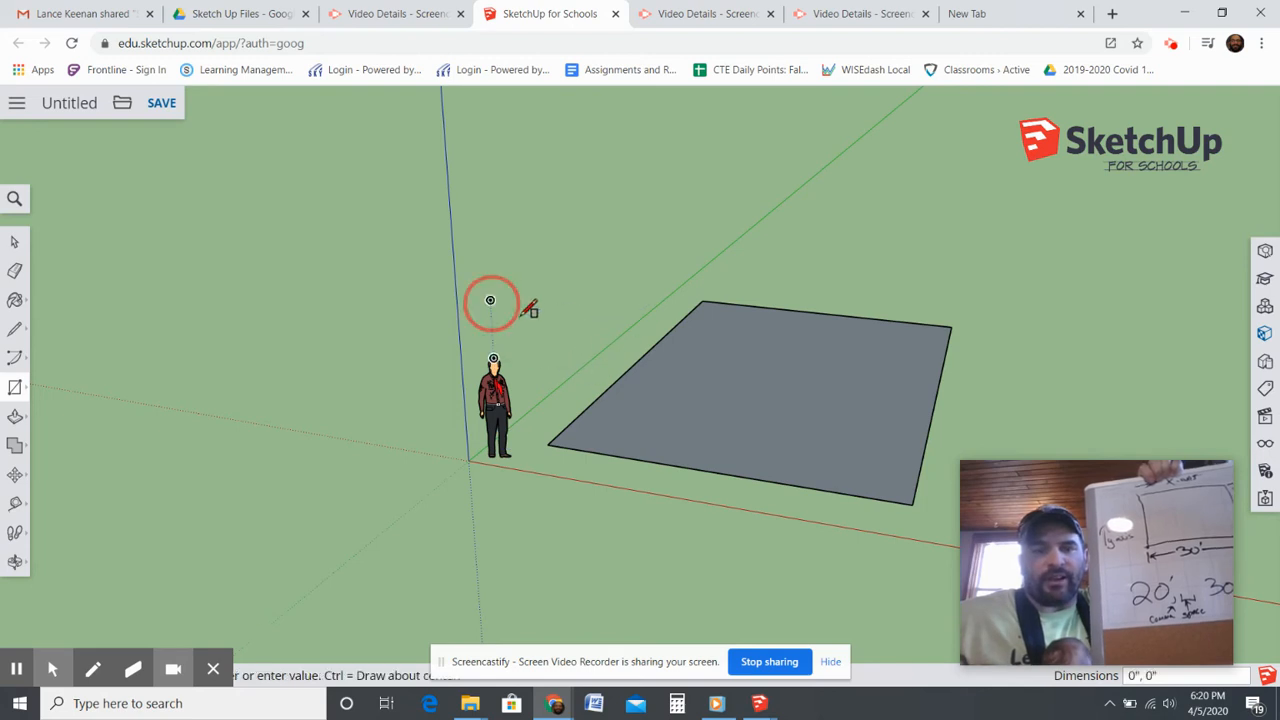
{"action": "left_click", "coordinate": [639, 220]}
{"action": "left_click", "coordinate": [792, 251]}
{"action": "left_click", "coordinate": [955, 228]}
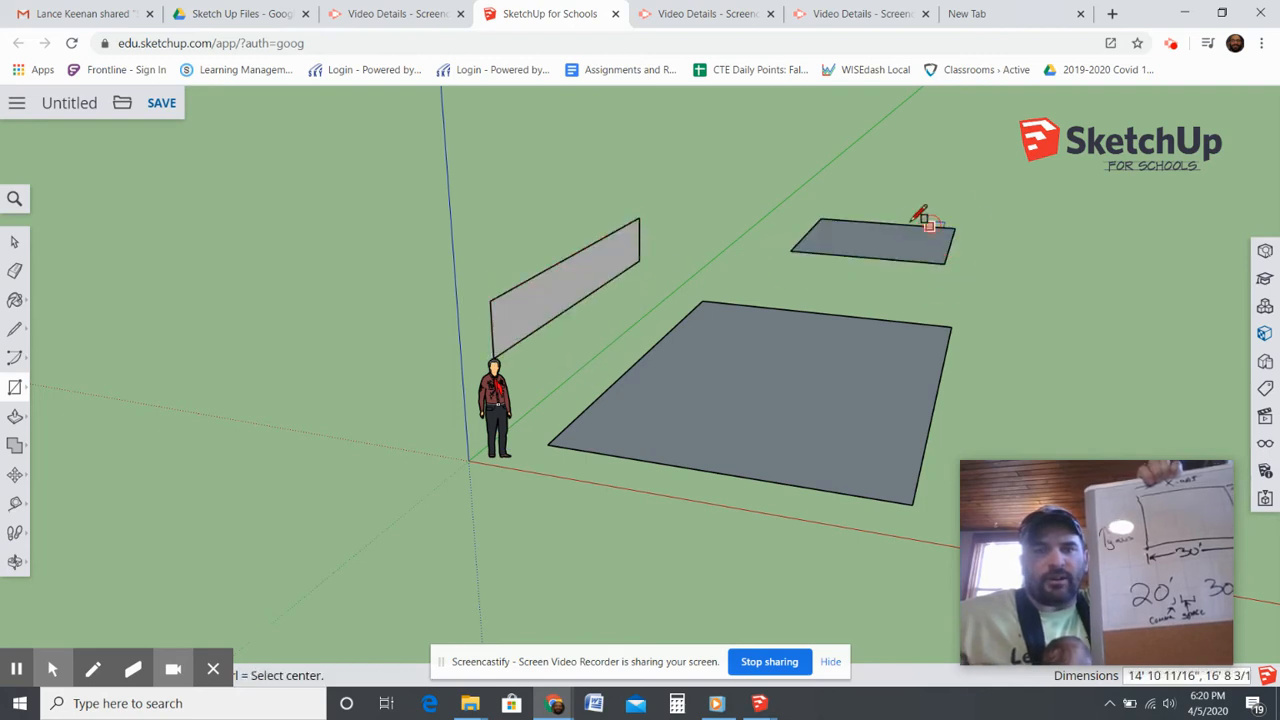
{"action": "key", "text": "ctrl"}
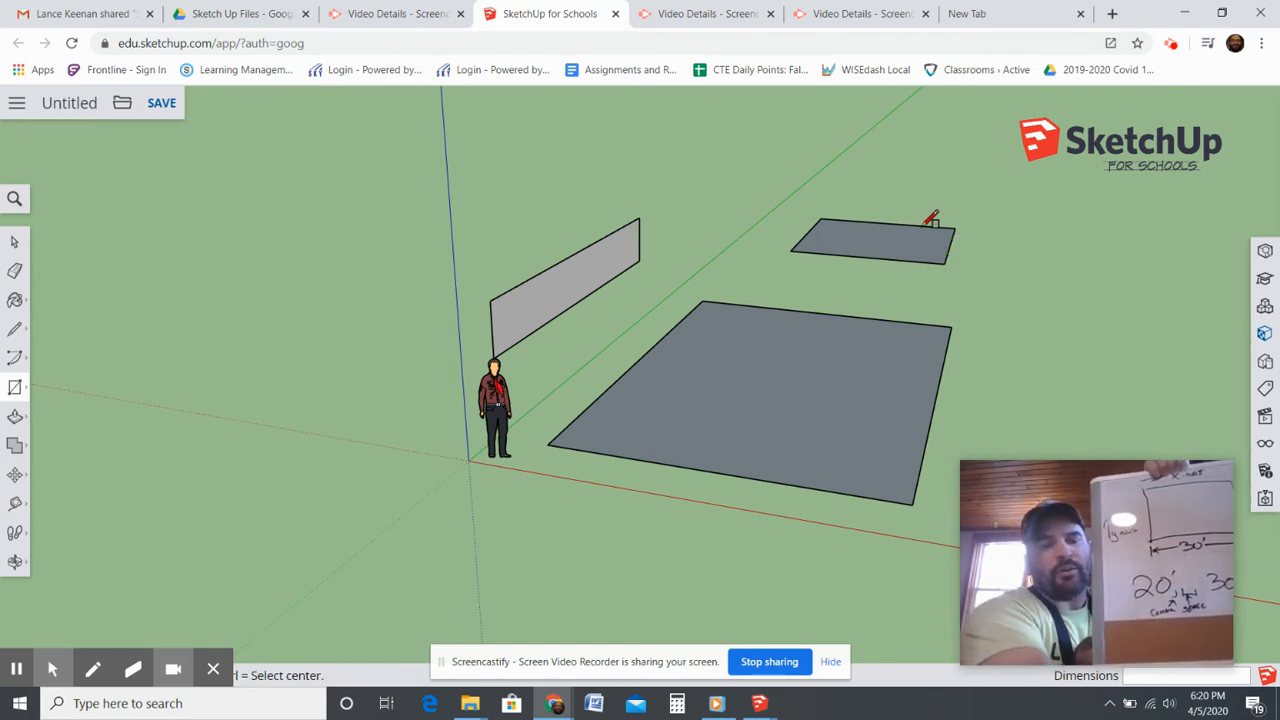
{"action": "key", "text": "ctrl+z"}
{"action": "key", "text": "ctrl+z"}
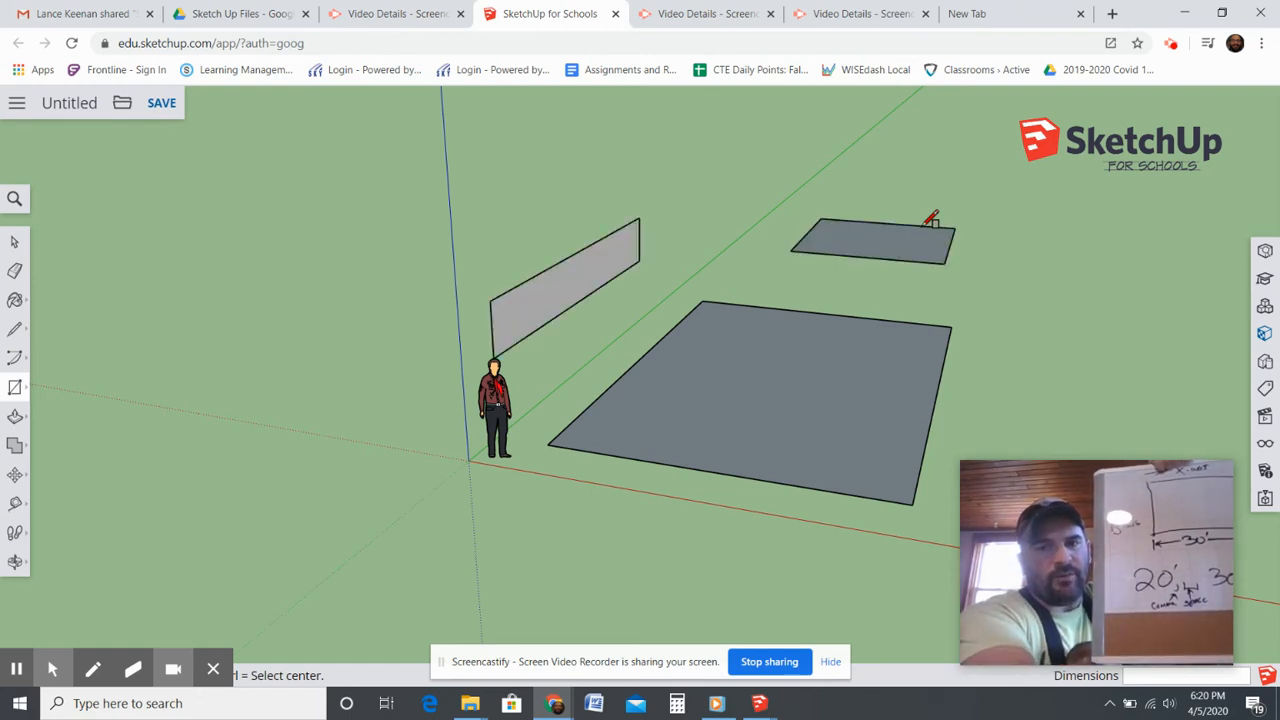
{"action": "key", "text": "ctrl+z"}
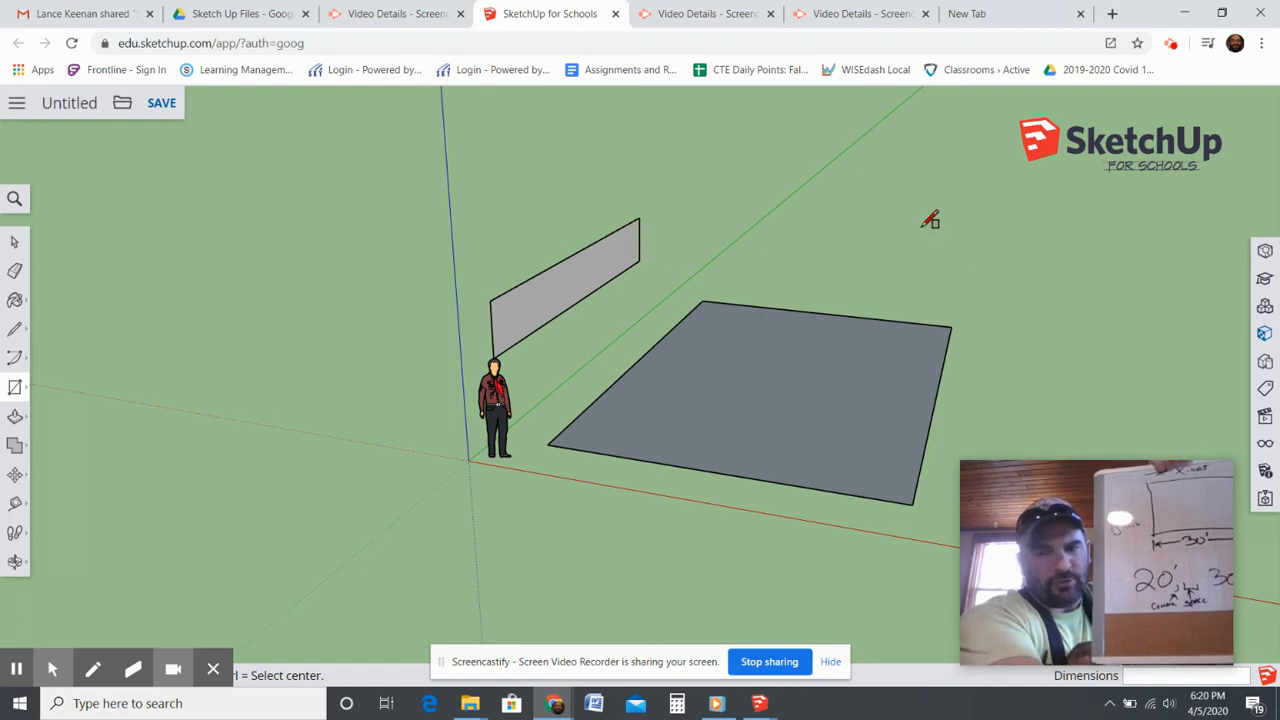
{"action": "key", "text": "ctrl+z"}
{"action": "key", "text": "ctrl"}
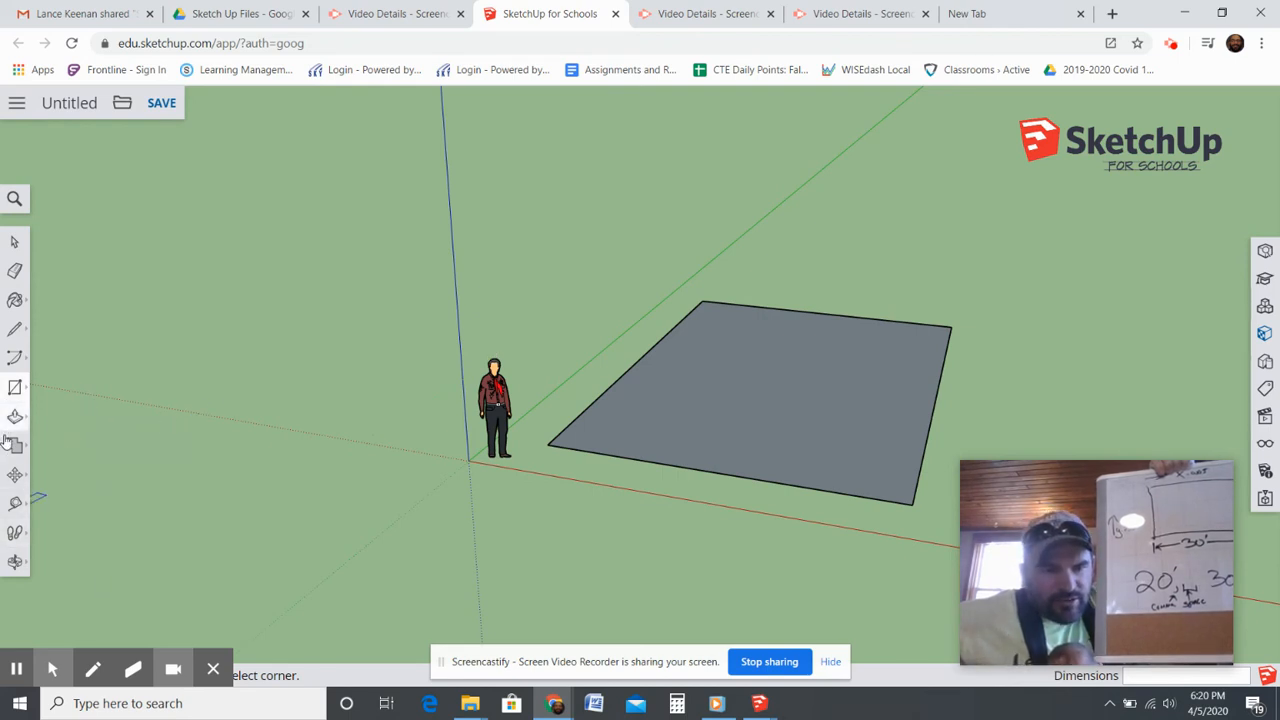
{"action": "left_click", "coordinate": [15, 447]}
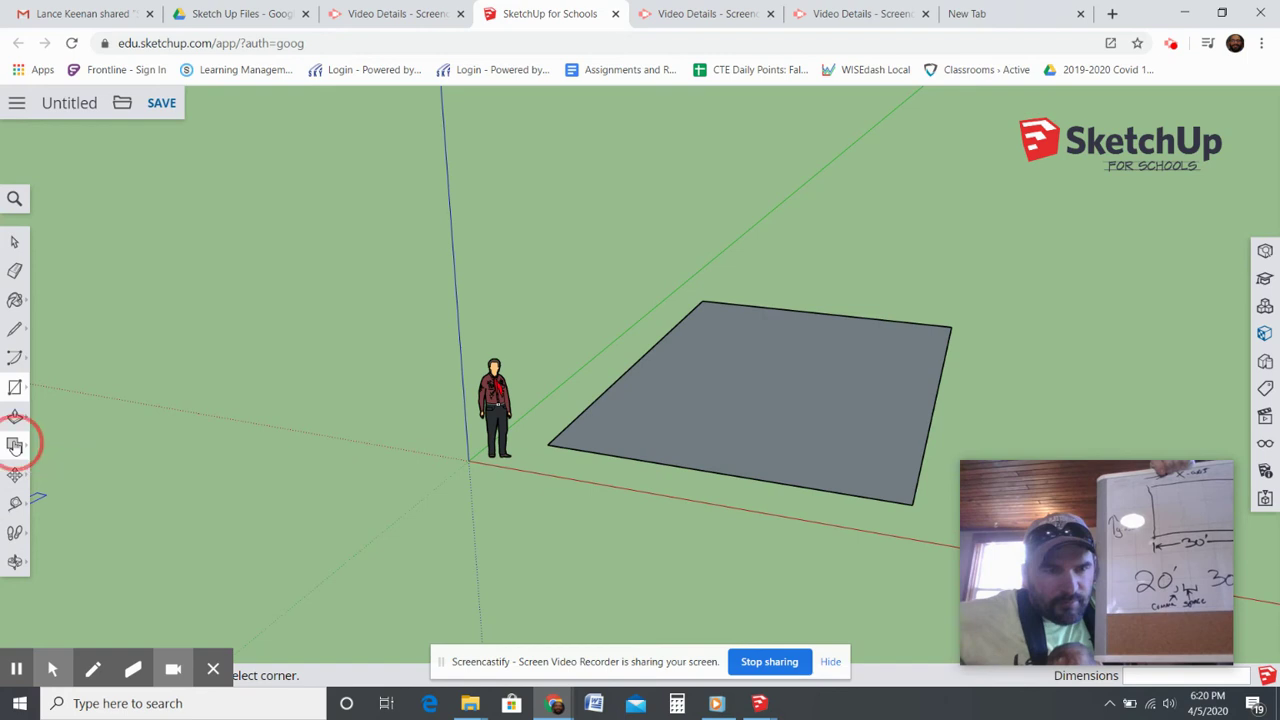
{"action": "left_click", "coordinate": [15, 450]}
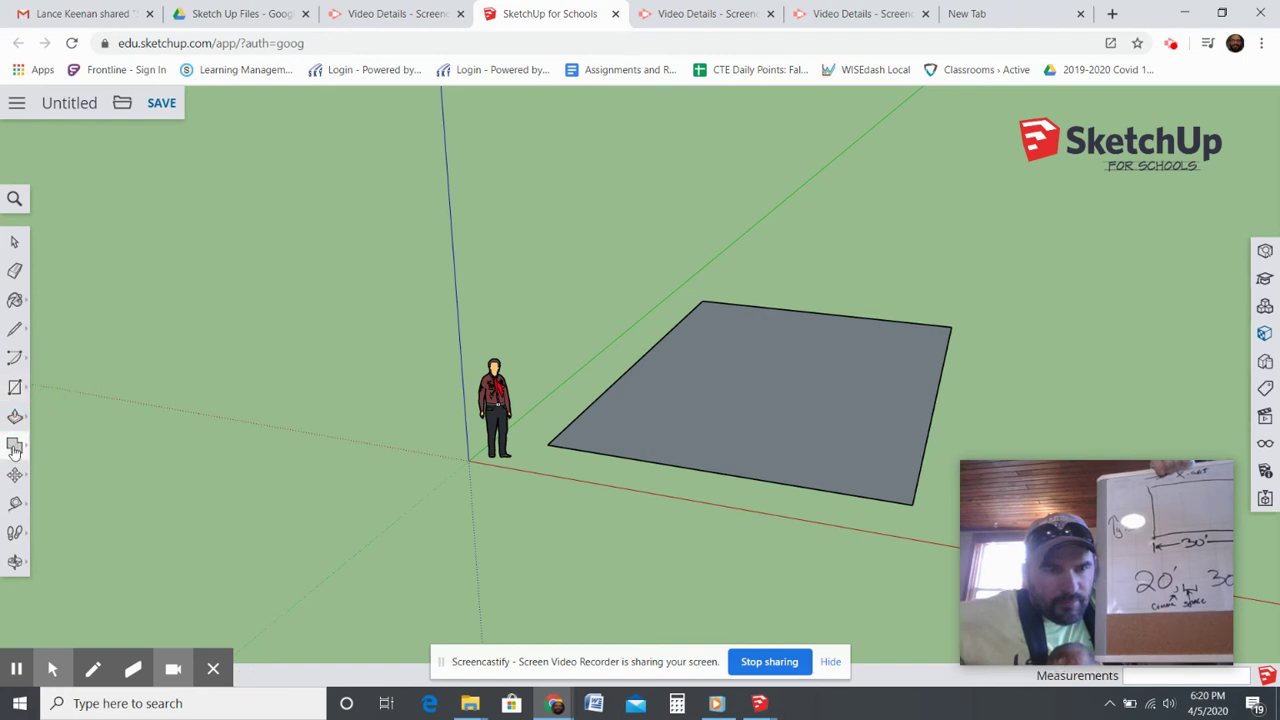
{"action": "left_click", "coordinate": [15, 358]}
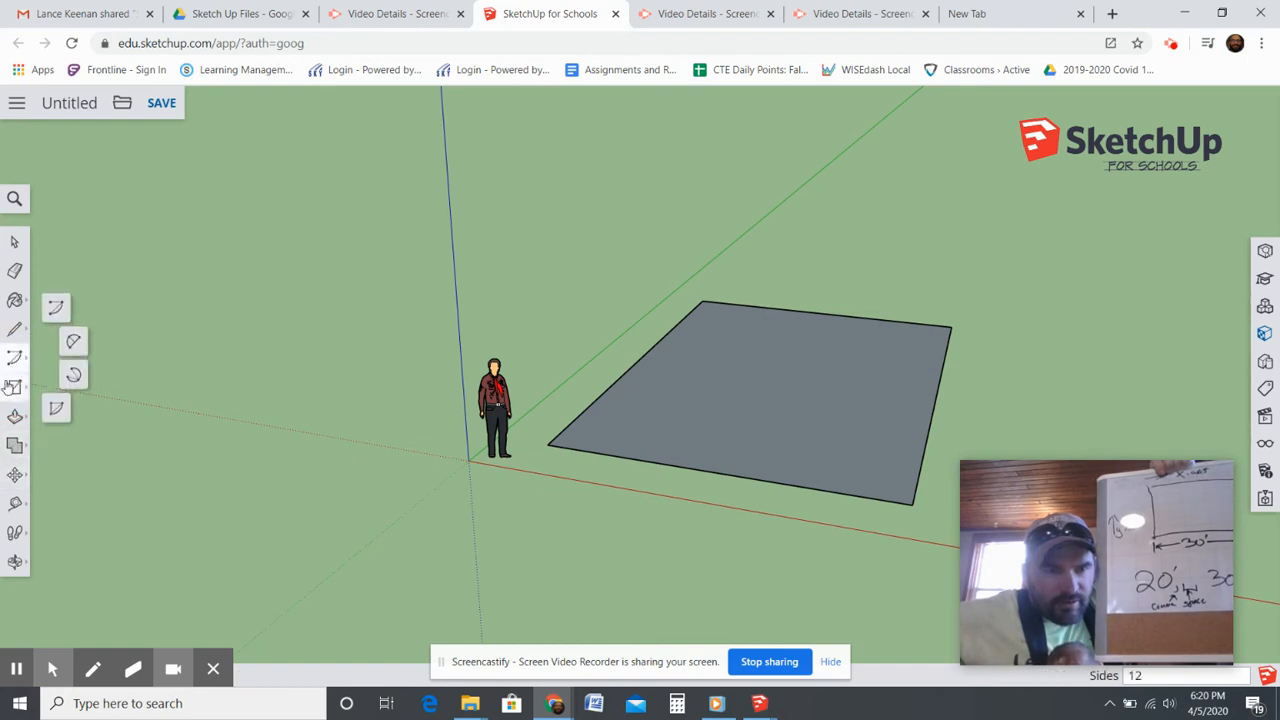
{"action": "left_click", "coordinate": [10, 388]}
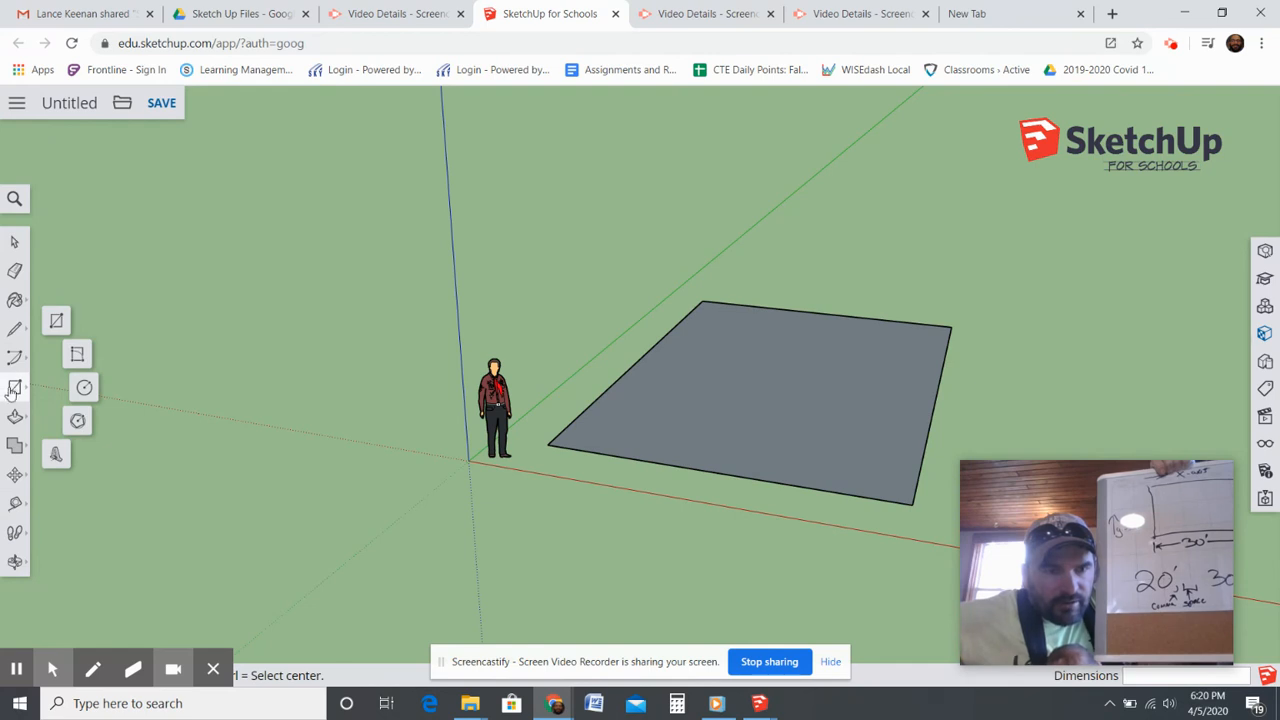
{"action": "left_click", "coordinate": [14, 329]}
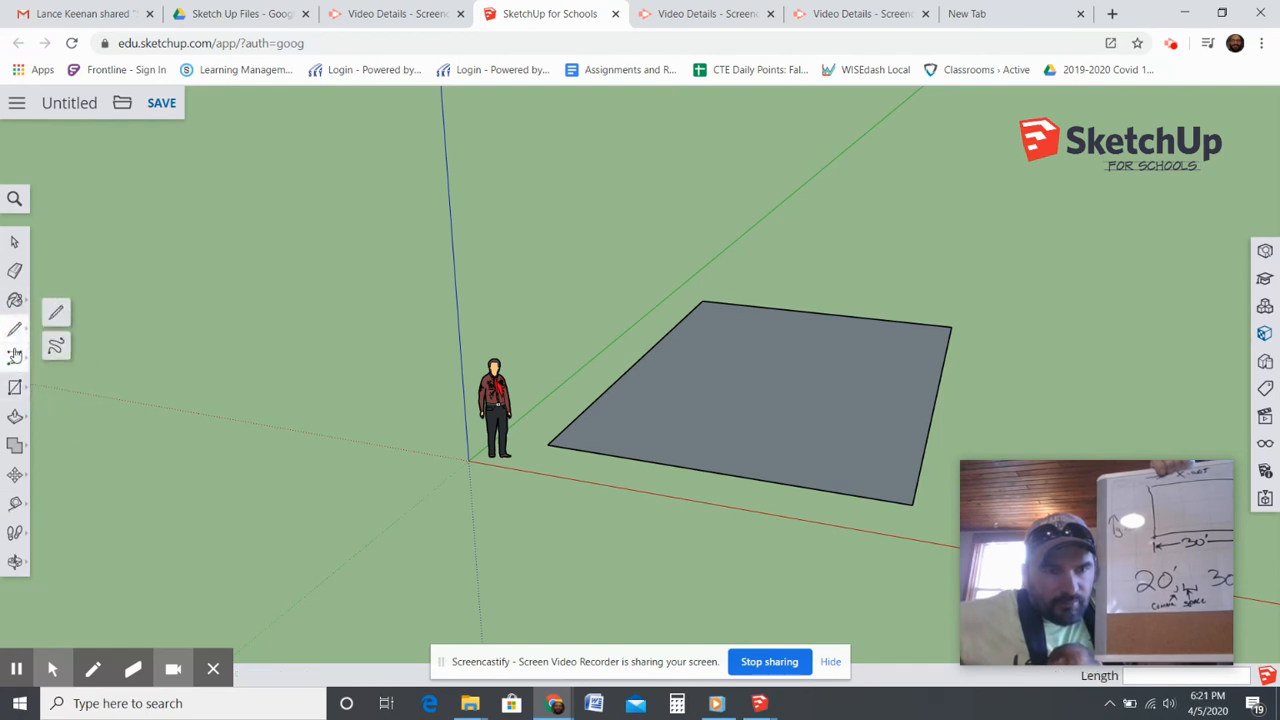
{"action": "left_click", "coordinate": [15, 357]}
{"action": "left_click", "coordinate": [15, 388]}
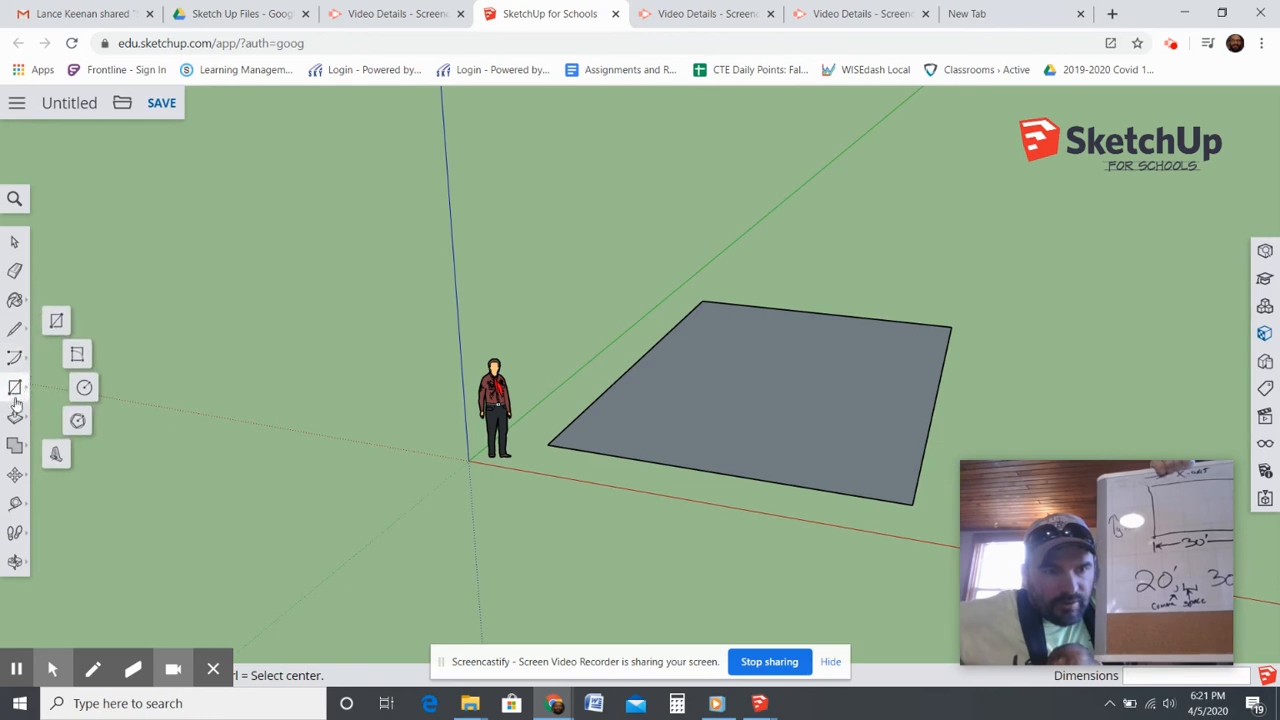
{"action": "left_click", "coordinate": [15, 416]}
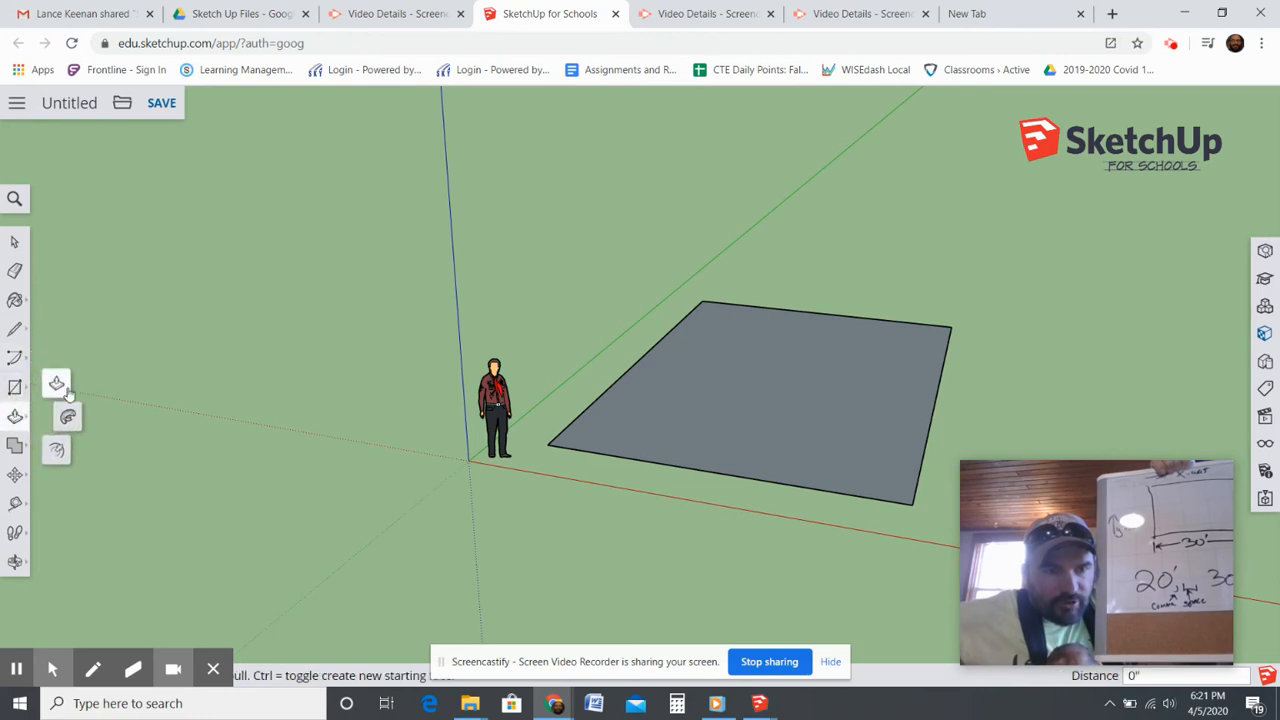
{"action": "left_click", "coordinate": [58, 386]}
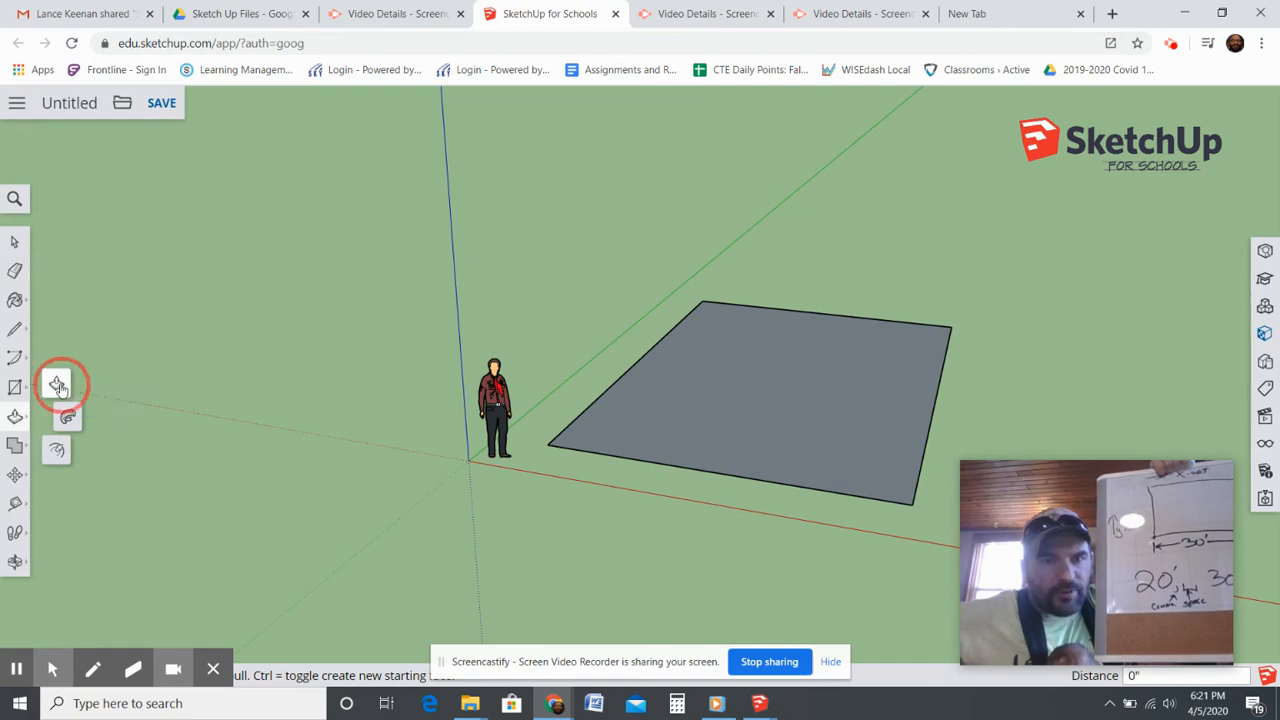
{"action": "left_click", "coordinate": [16, 416]}
{"action": "left_click", "coordinate": [51, 381]}
{"action": "left_click", "coordinate": [745, 353]}
{"action": "type", "text": "8'"}
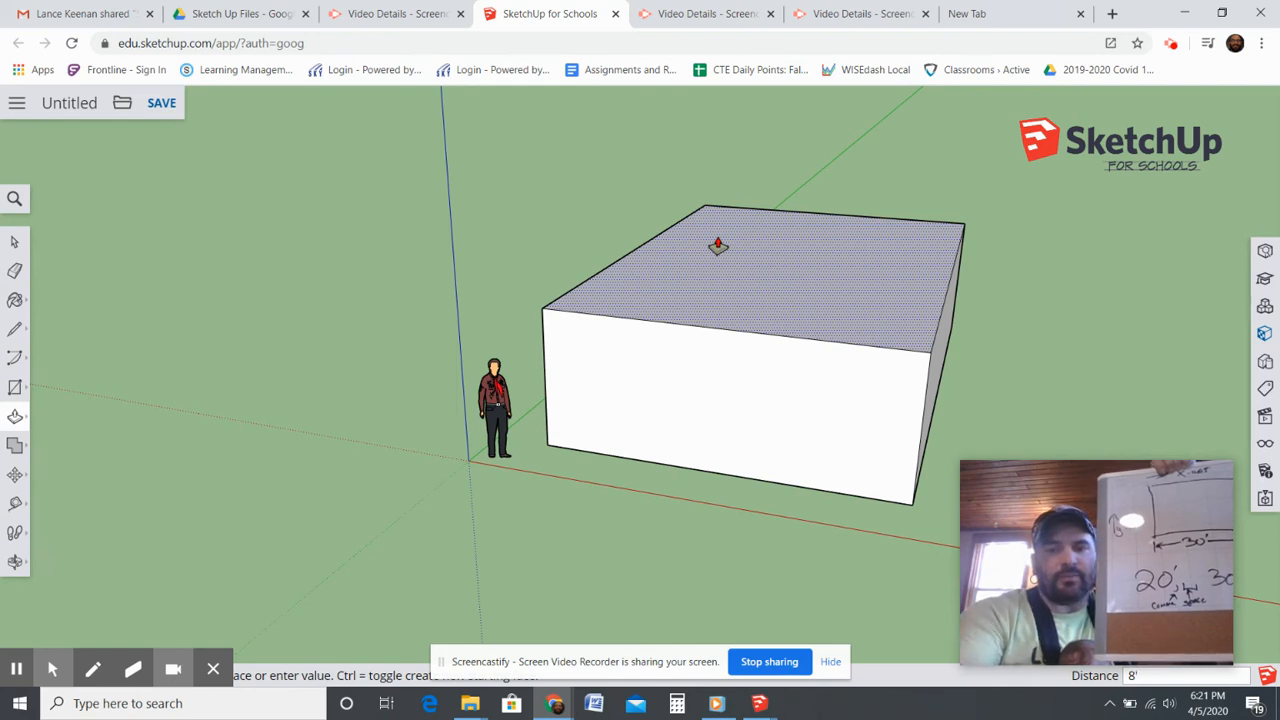
{"action": "key", "text": "Return"}
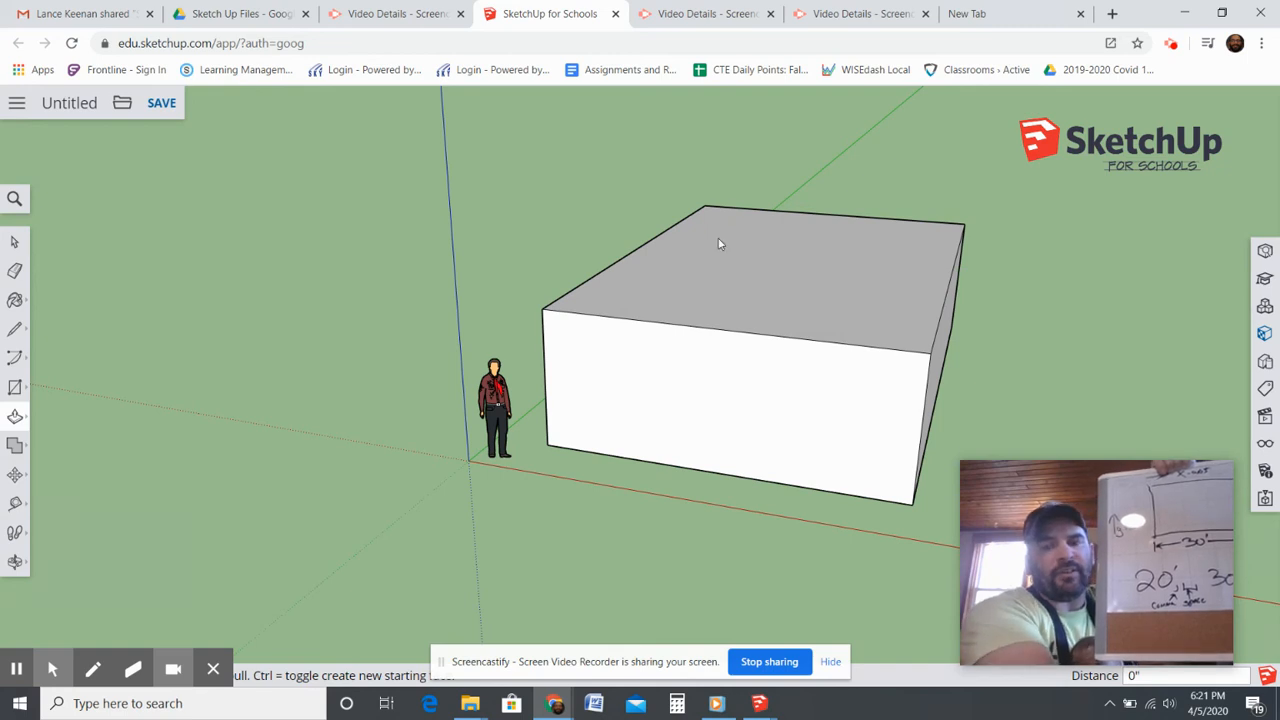
{"action": "key", "text": "ctrl+z"}
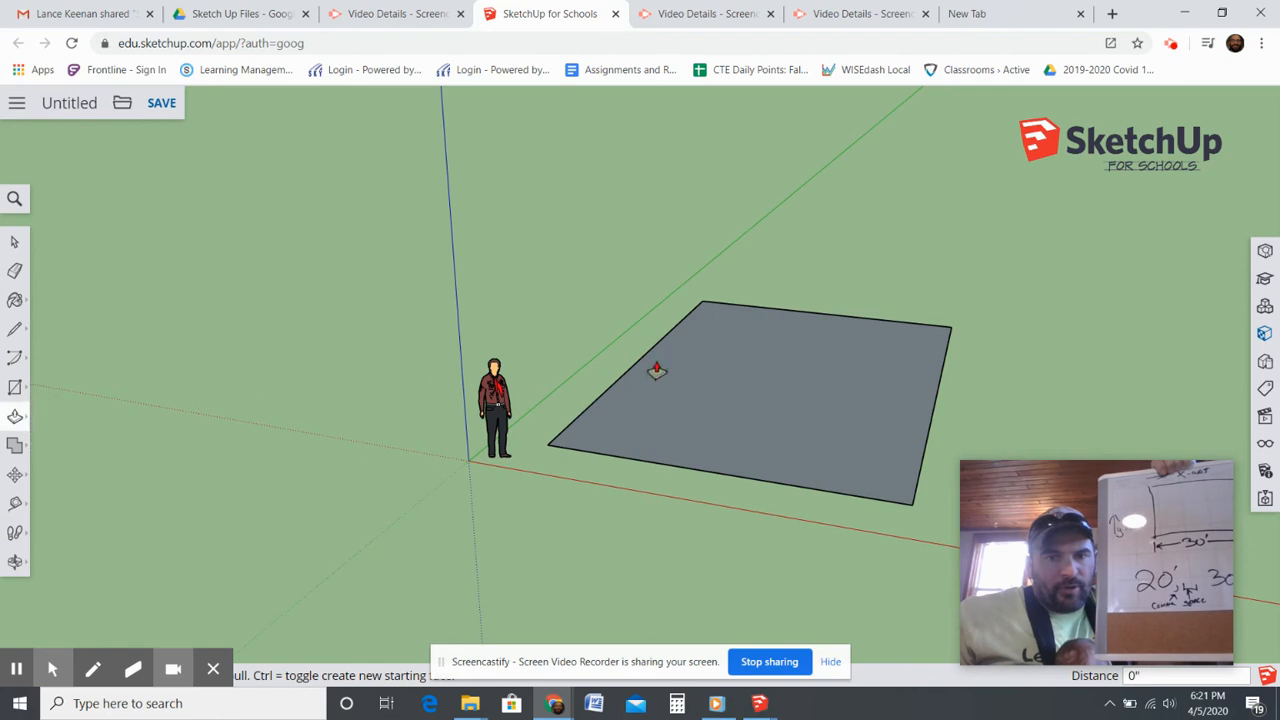
{"action": "left_click", "coordinate": [737, 382]}
{"action": "type", "text": "8"}
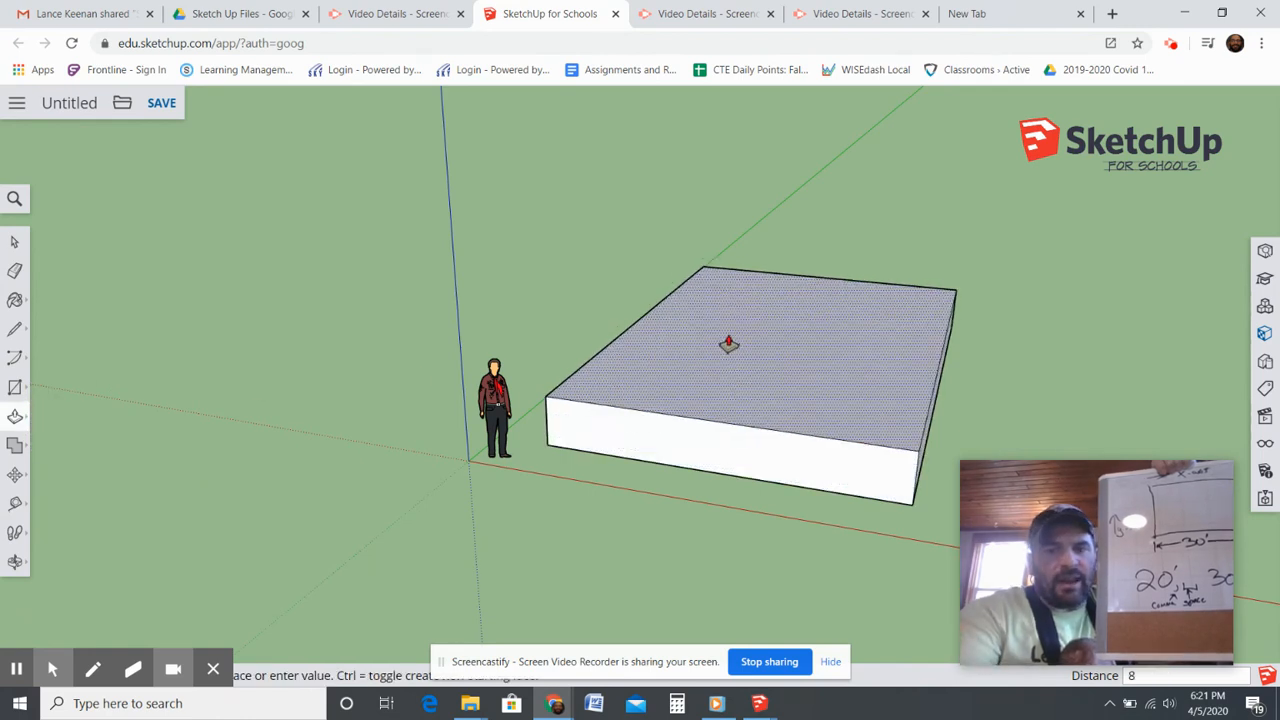
{"action": "key", "text": "Return"}
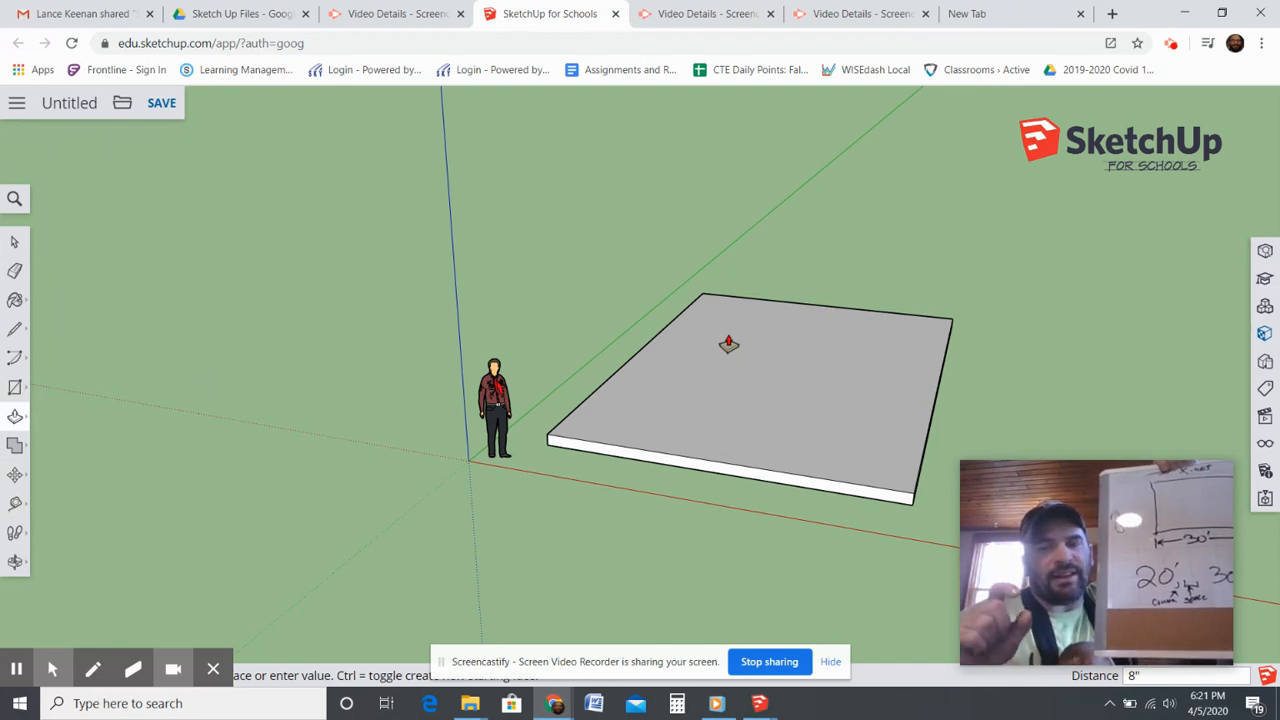
{"action": "left_click", "coordinate": [728, 344]}
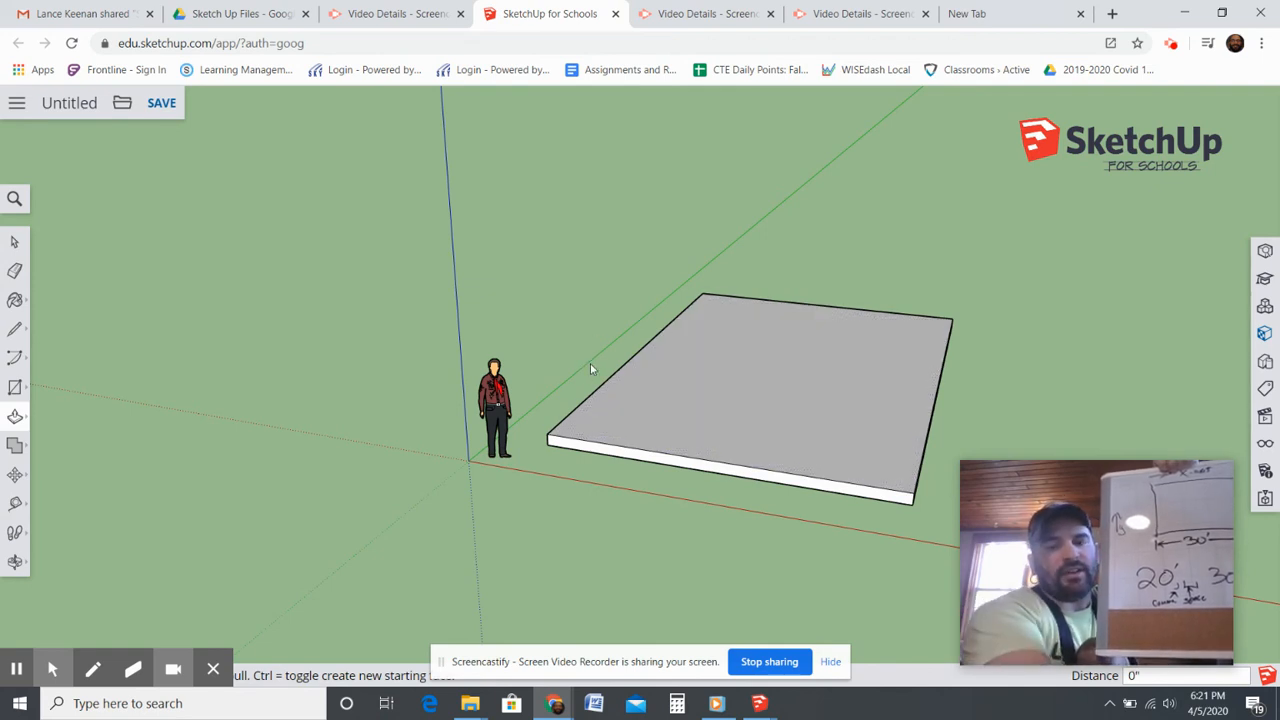
{"action": "key", "text": "ctrl+z"}
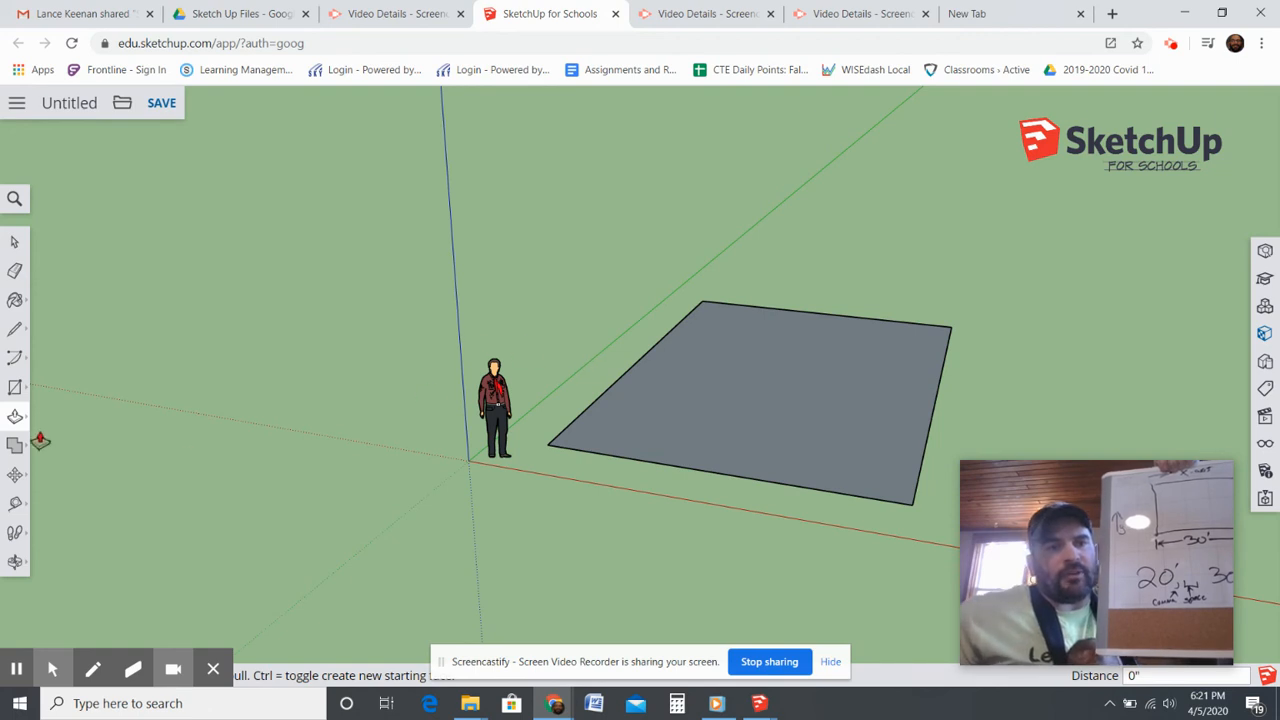
{"action": "left_click", "coordinate": [15, 417]}
{"action": "left_click", "coordinate": [57, 384]}
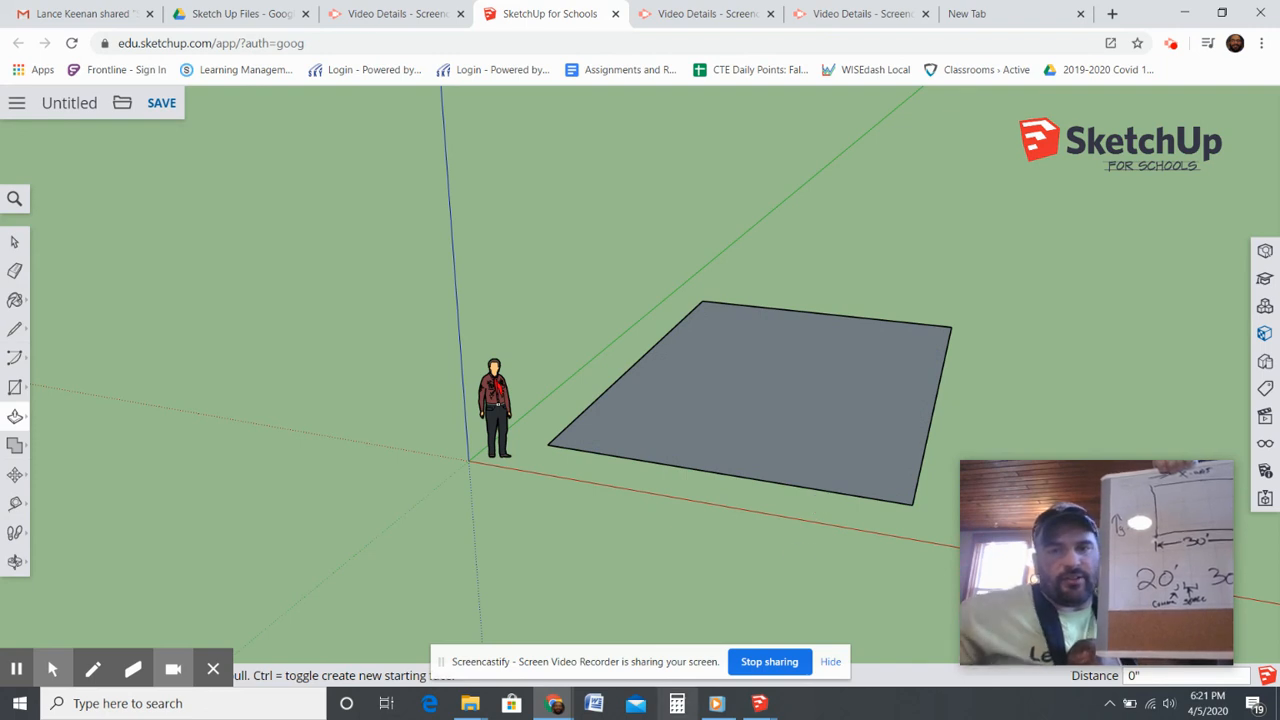
- Push/Pull the floor rectangle up 96 inches into an 8-foot-tall box
{"action": "left_click", "coordinate": [848, 382]}
{"action": "type", "text": "96"}
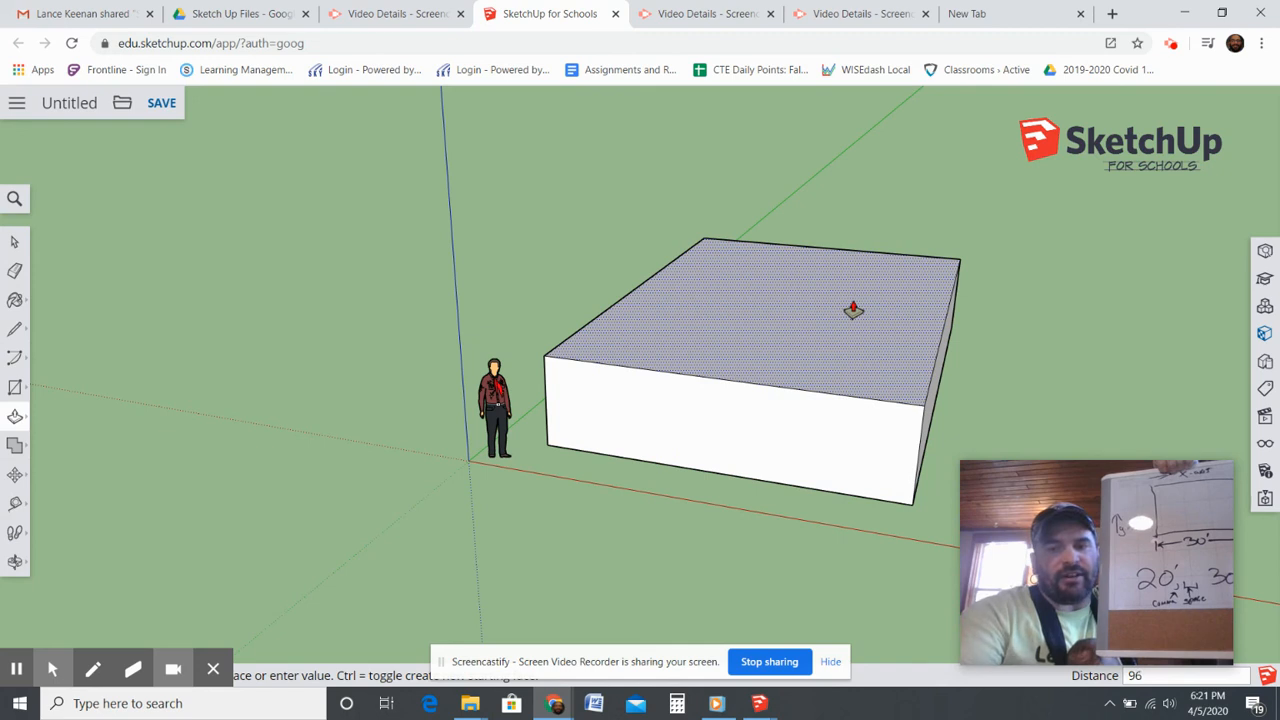
{"action": "key", "text": "Return"}
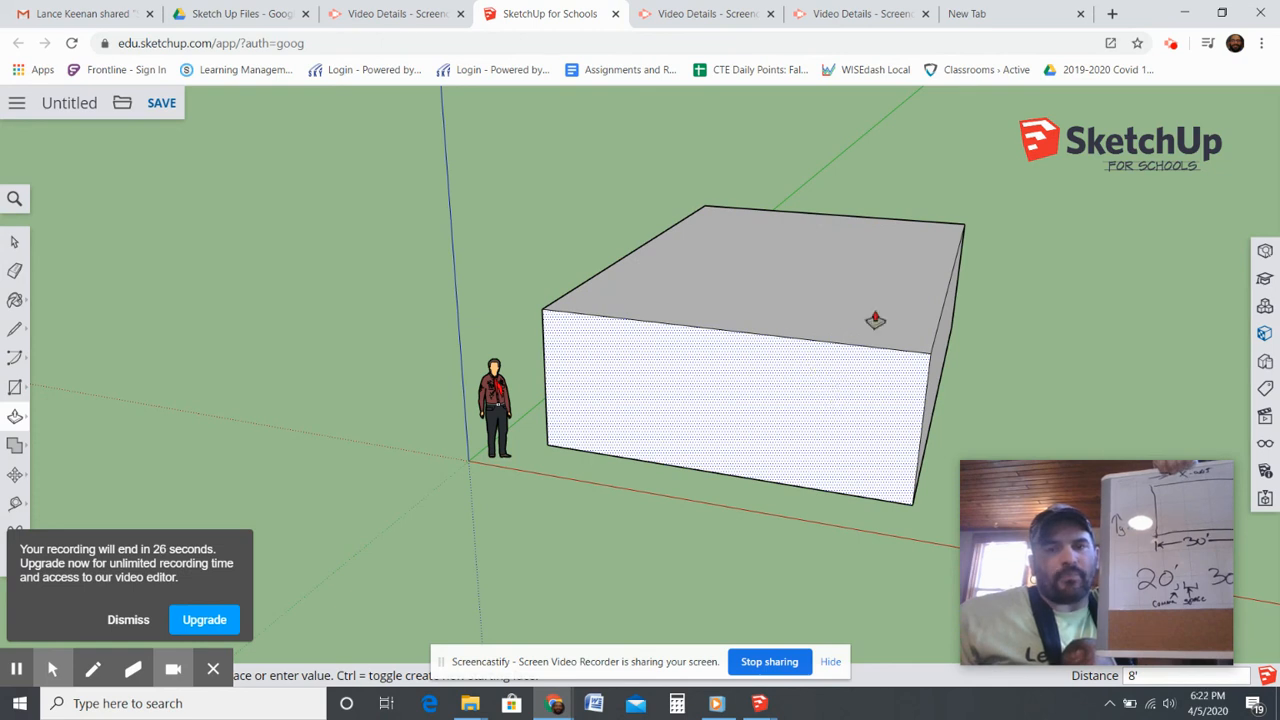
{"action": "mouse_move", "coordinate": [1080, 311]}
{"action": "middle_mouse_down"}
{"action": "mouse_move", "coordinate": [972, 262]}
{"action": "mouse_move", "coordinate": [766, 263]}
{"action": "middle_mouse_up"}
{"action": "mouse_move", "coordinate": [857, 277]}
{"action": "middle_mouse_down"}
{"action": "mouse_move", "coordinate": [940, 363]}
{"action": "mouse_move", "coordinate": [1134, 383]}
{"action": "mouse_move", "coordinate": [777, 400]}
{"action": "mouse_move", "coordinate": [780, 386]}
{"action": "mouse_move", "coordinate": [1214, 372]}
{"action": "mouse_move", "coordinate": [674, 411]}
{"action": "mouse_move", "coordinate": [686, 397]}
{"action": "mouse_move", "coordinate": [924, 416]}
{"action": "mouse_move", "coordinate": [829, 409]}
{"action": "mouse_move", "coordinate": [660, 451]}
{"action": "mouse_move", "coordinate": [845, 490]}
{"action": "middle_mouse_up"}
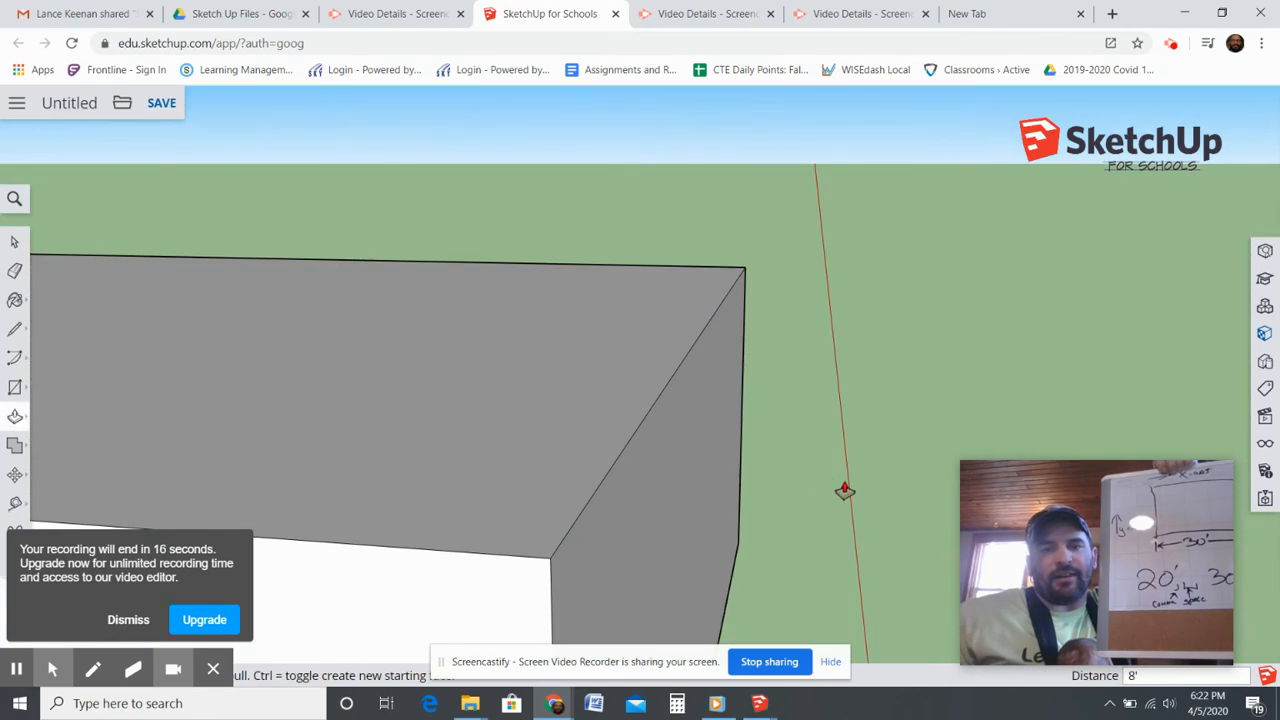
{"action": "scroll", "coordinate": [845, 490], "scroll_direction": "down", "scroll_amount": 2}
{"action": "scroll", "coordinate": [845, 490], "scroll_direction": "down", "scroll_amount": 1}
{"action": "scroll", "coordinate": [845, 488], "scroll_direction": "down", "scroll_amount": 1}
{"action": "scroll", "coordinate": [845, 485], "scroll_direction": "down", "scroll_amount": 1}
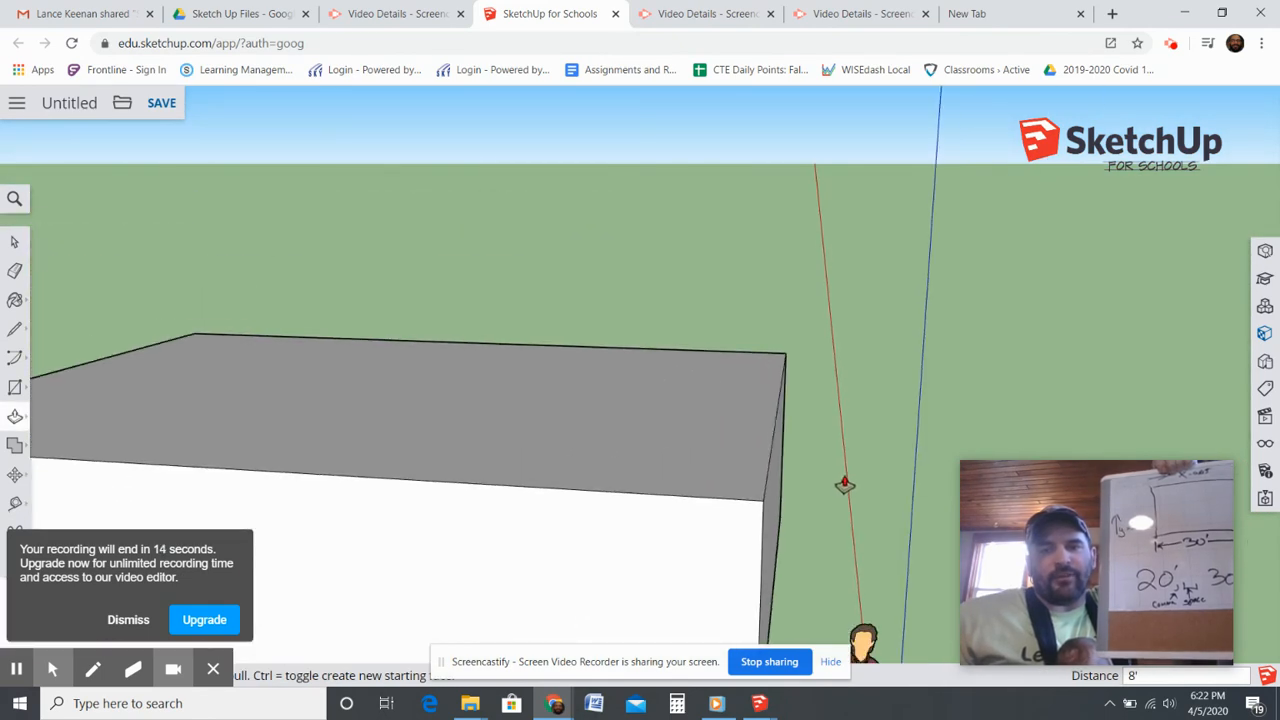
{"action": "scroll", "coordinate": [845, 485], "scroll_direction": "down", "scroll_amount": 2}
- Orbit so the whole box faces the viewer, ready to push/pull again
{"action": "mouse_move", "coordinate": [845, 485]}
{"action": "middle_mouse_down"}
{"action": "mouse_move", "coordinate": [838, 465]}
{"action": "mouse_move", "coordinate": [420, 443]}
{"action": "middle_mouse_up"}
{"action": "mouse_move", "coordinate": [846, 429]}
{"action": "middle_mouse_down"}
{"action": "mouse_move", "coordinate": [765, 405]}
{"action": "mouse_move", "coordinate": [420, 410]}
{"action": "middle_mouse_up"}
{"action": "key", "text": "p"}
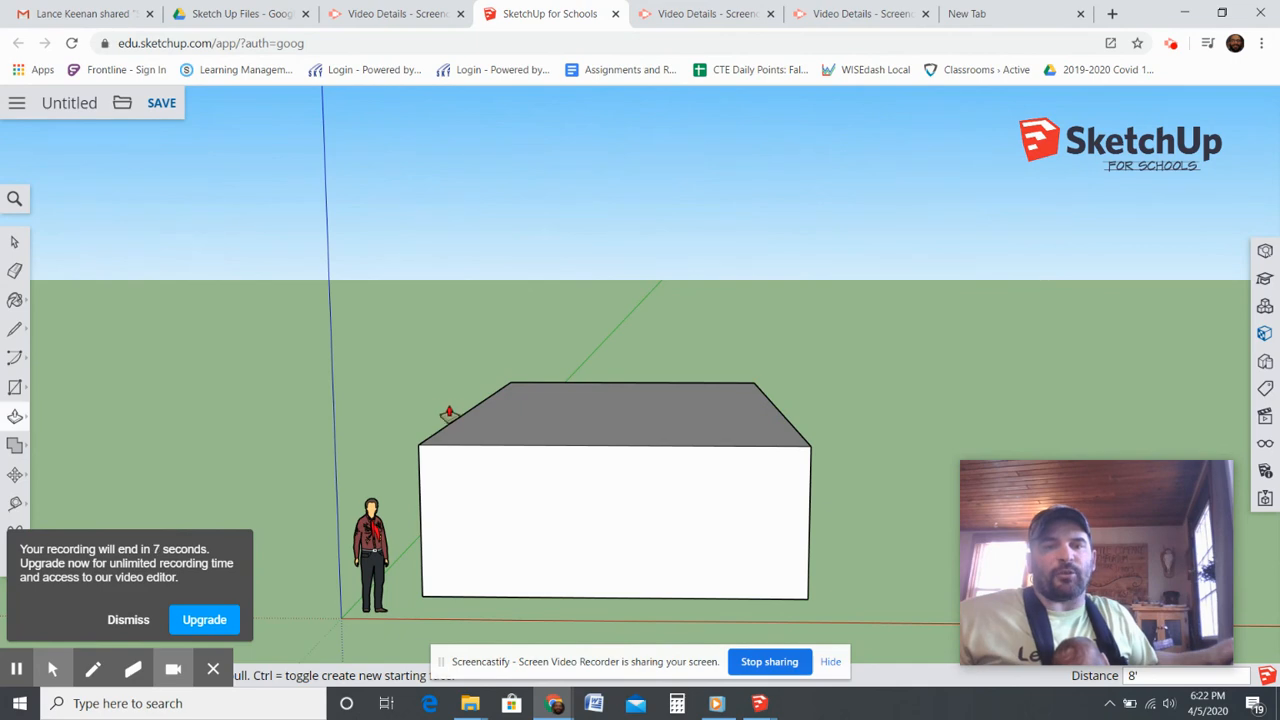